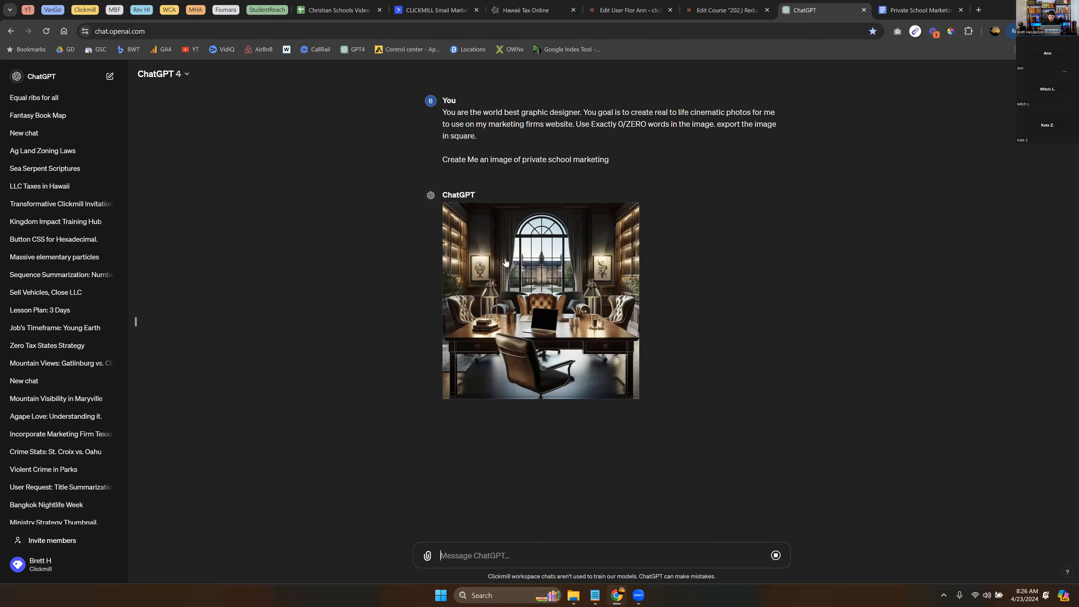
{"action": "left_click", "coordinate": [561, 294]}
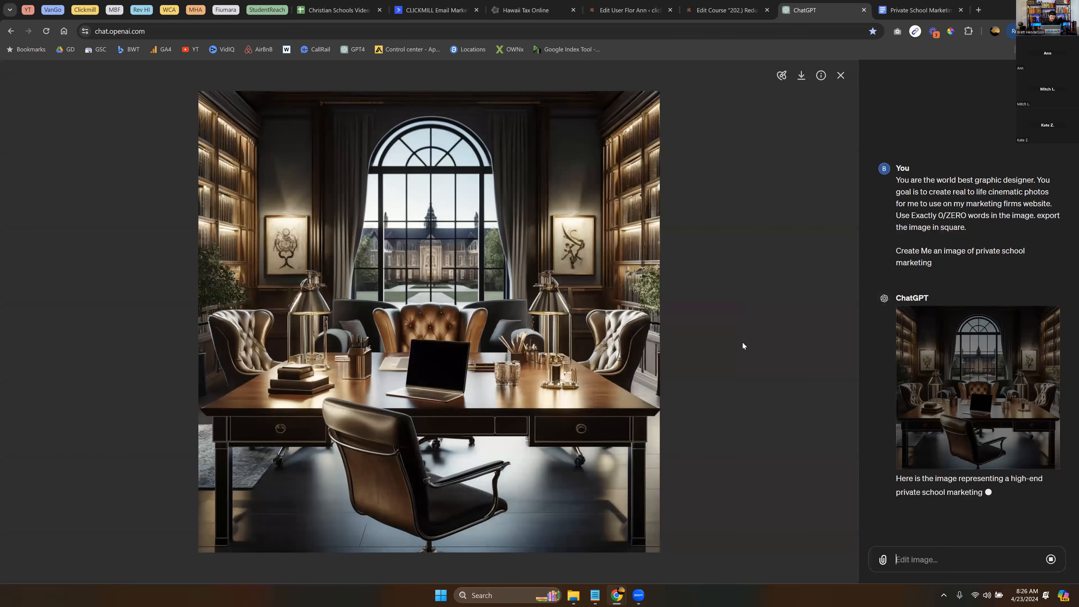
{"action": "scroll", "coordinate": [364, 341], "scroll_direction": "up", "scroll_amount": 5}
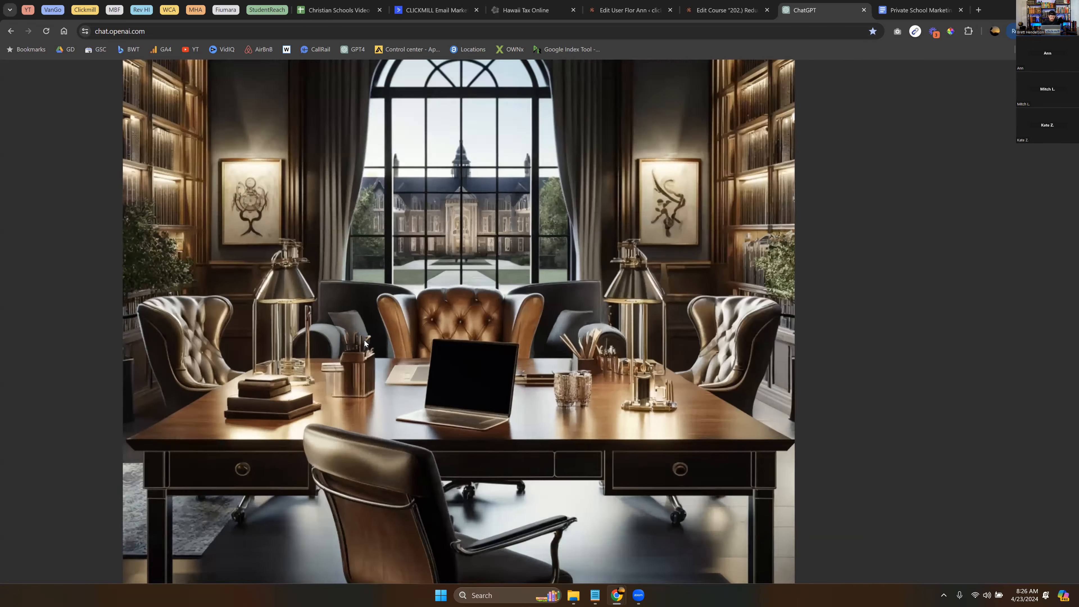
{"action": "scroll", "coordinate": [365, 341], "scroll_direction": "down", "scroll_amount": 2}
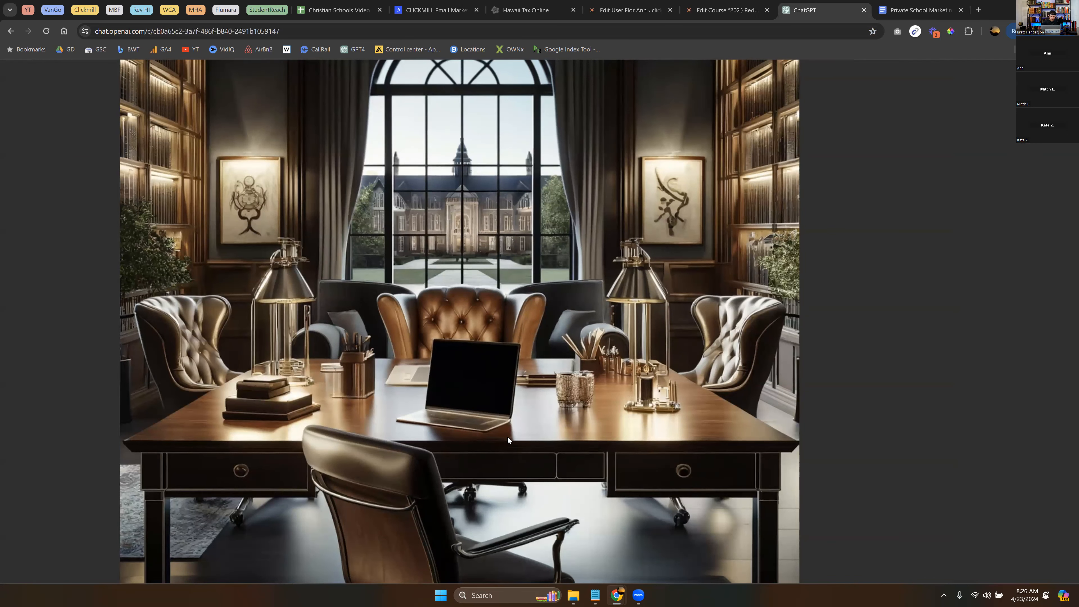
{"action": "scroll", "coordinate": [498, 413], "scroll_direction": "down", "scroll_amount": 3}
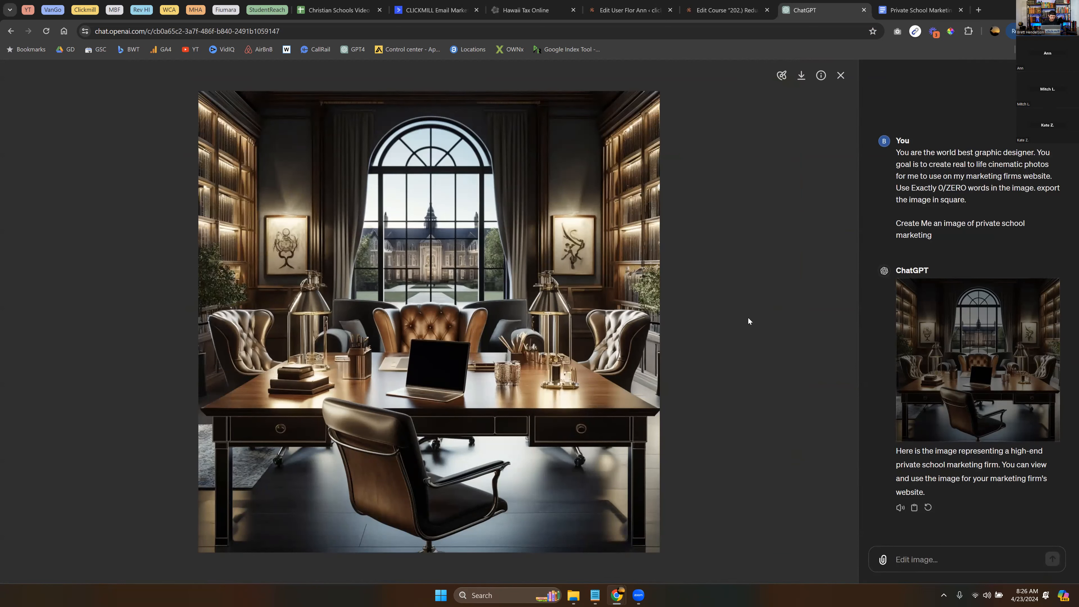
{"action": "left_click", "coordinate": [841, 77]}
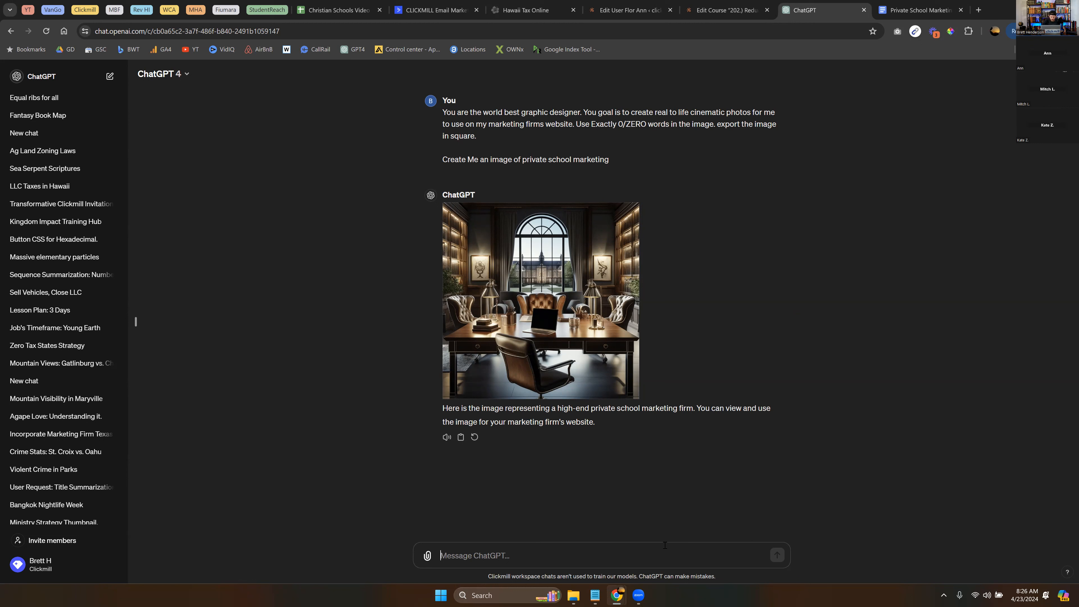
- Ask ChatGPT to redo the image with people in it and a digital marketing firm feel
{"action": "type", "text": "thank you, but make the image include"}
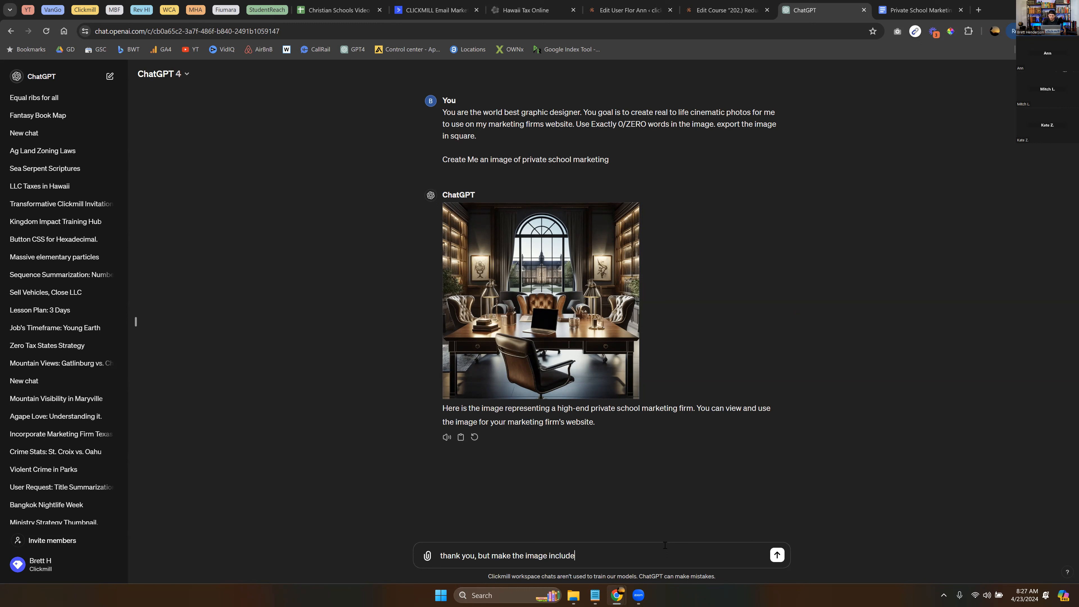
{"action": "type", "text": " people, and also we are a digital marketing firm"}
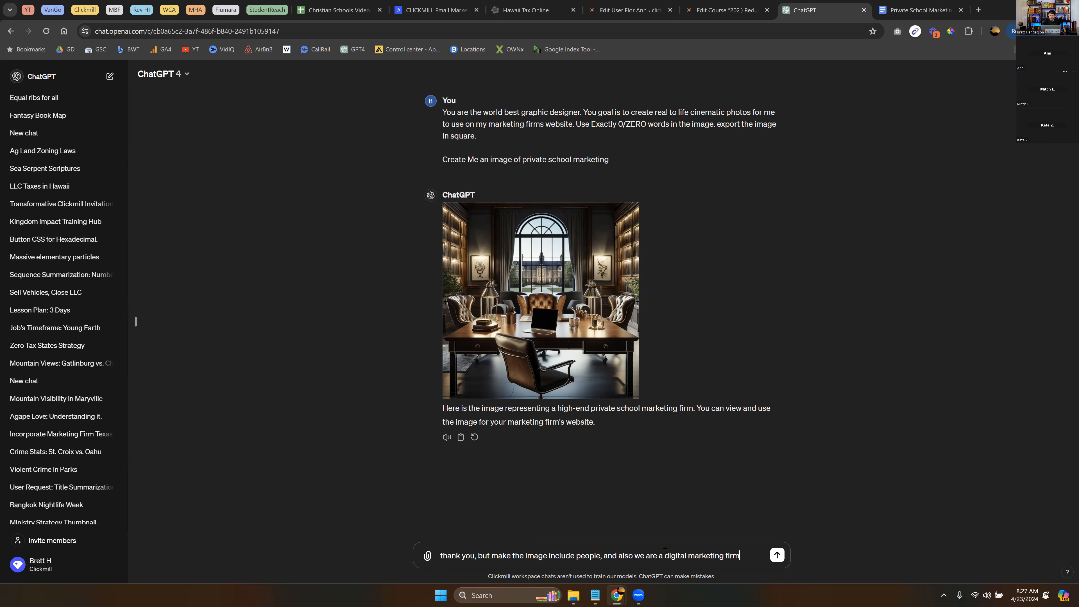
{"action": "type", "text": " and I don't get"}
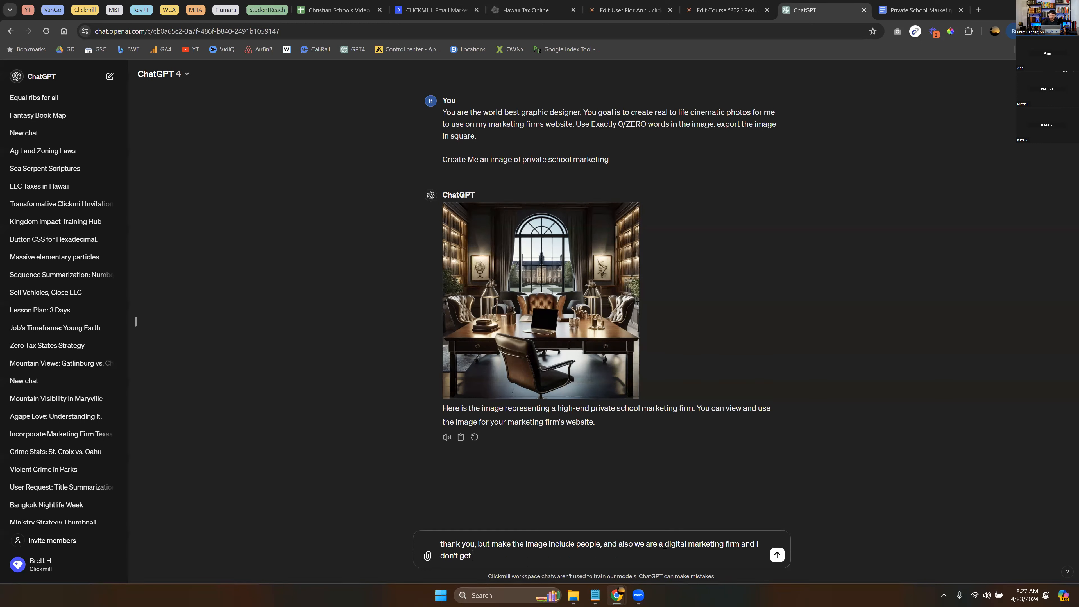
{"action": "type", "text": " any digital or marketing vibes in this "}
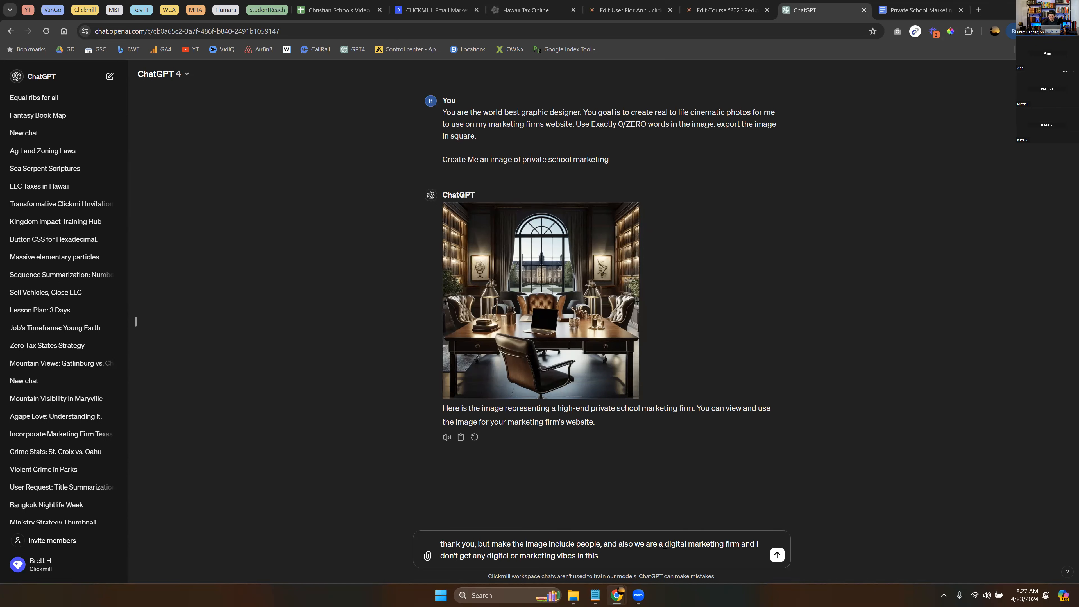
{"action": "type", "text": "image. try again."}
{"action": "key", "text": "Return"}
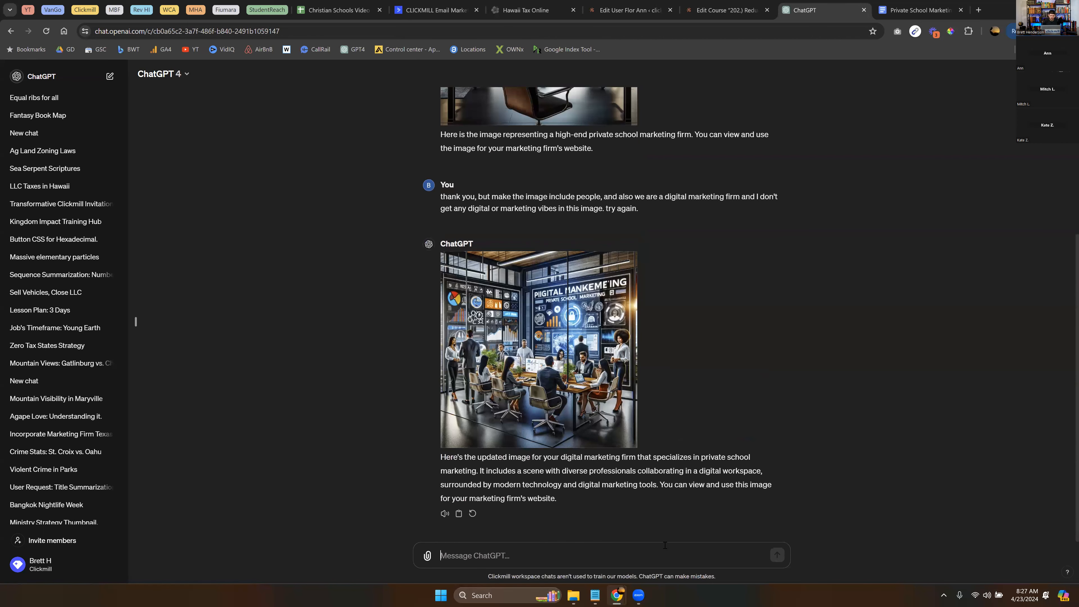
- Enlarge the new marketing-team image and highlight parts of ChatGPT's scene description
{"action": "left_click", "coordinate": [544, 334]}
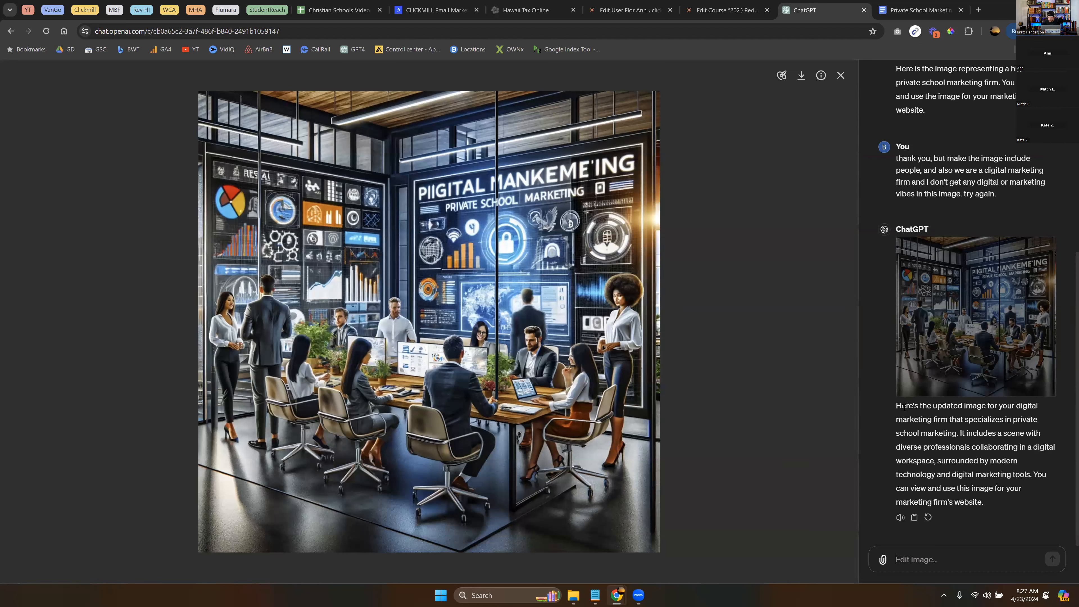
{"action": "left_click_drag", "start_coordinate": [896, 407], "coordinate": [962, 406]}
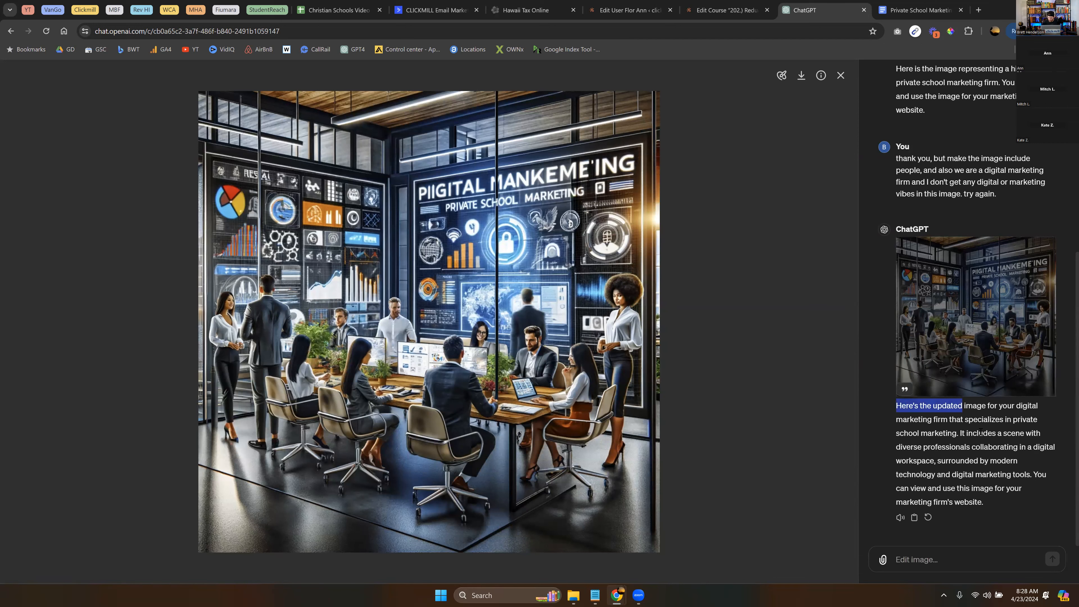
{"action": "left_click", "coordinate": [974, 443]}
{"action": "left_click_drag", "start_coordinate": [914, 436], "coordinate": [1010, 443]}
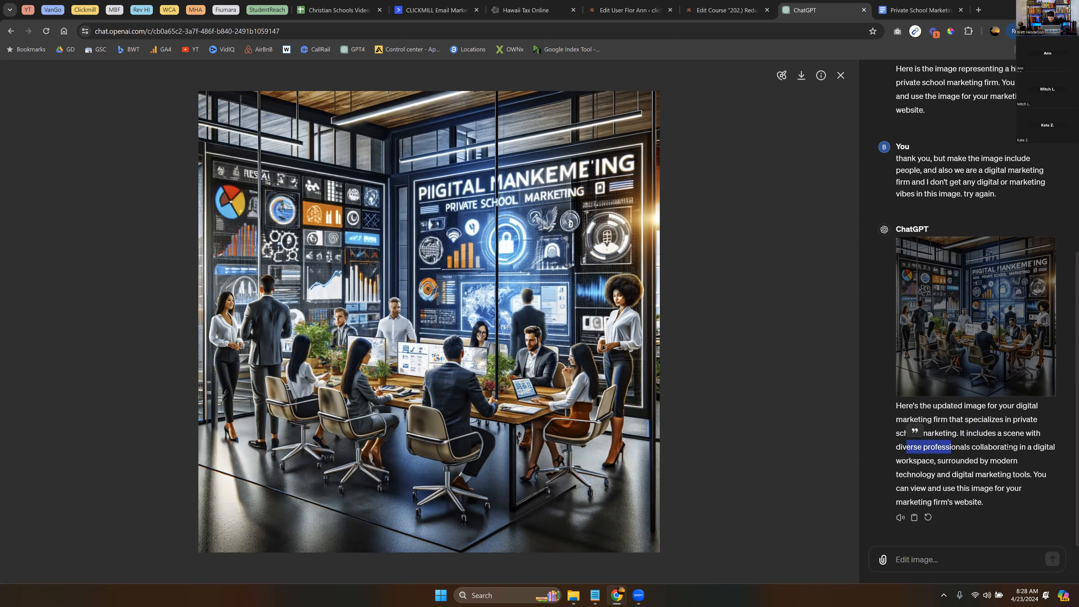
{"action": "left_click", "coordinate": [964, 433]}
{"action": "left_click_drag", "start_coordinate": [961, 433], "coordinate": [977, 432]}
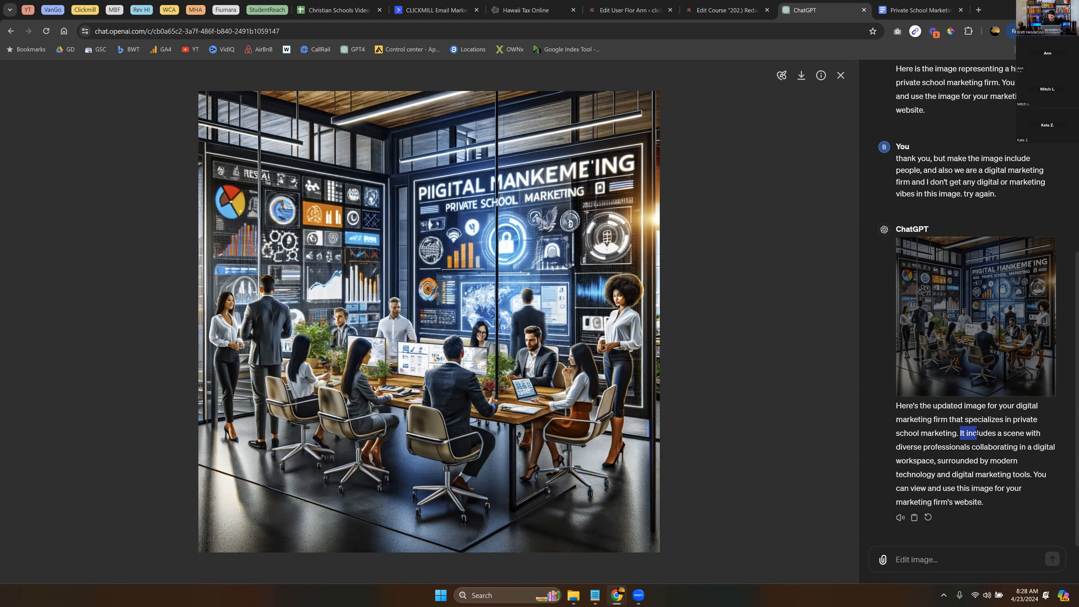
{"action": "left_click_drag", "start_coordinate": [977, 433], "coordinate": [929, 447]}
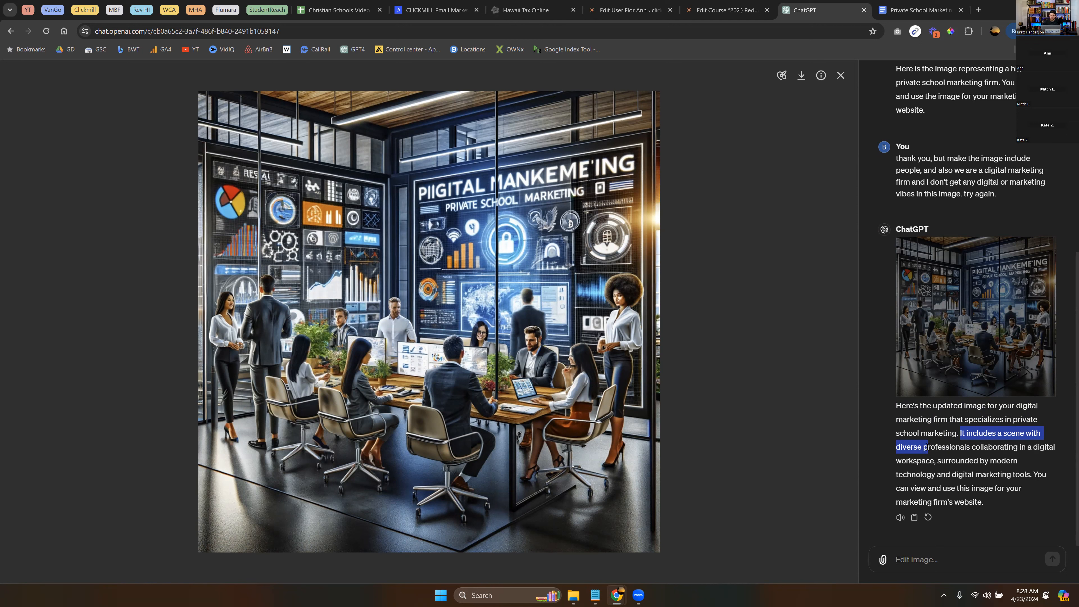
{"action": "left_click_drag", "start_coordinate": [926, 453], "coordinate": [925, 451]}
{"action": "left_click_drag", "start_coordinate": [926, 450], "coordinate": [988, 497]}
{"action": "left_click", "coordinate": [987, 496]}
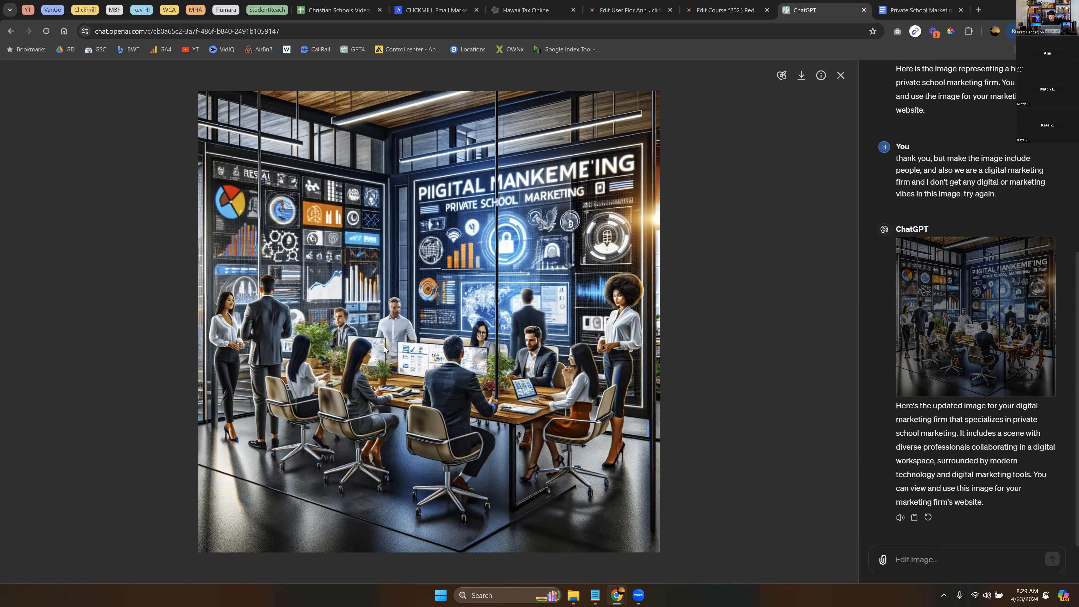
- Ask ChatGPT to try again with a real-life, cinematic-style photo containing 0 words
{"action": "left_click", "coordinate": [840, 76]}
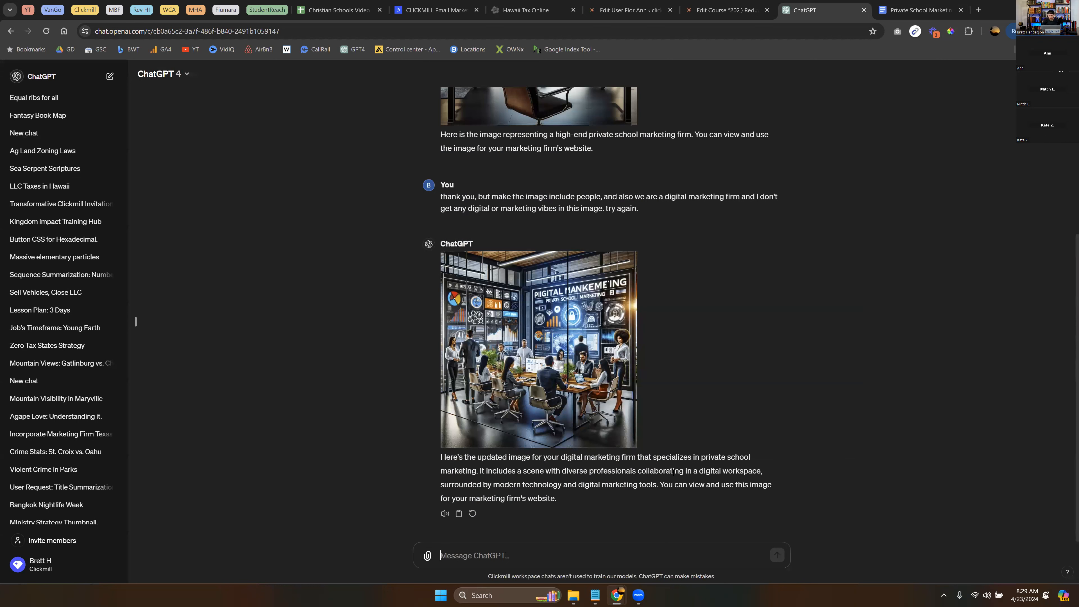
{"action": "type", "text": "I want a "}
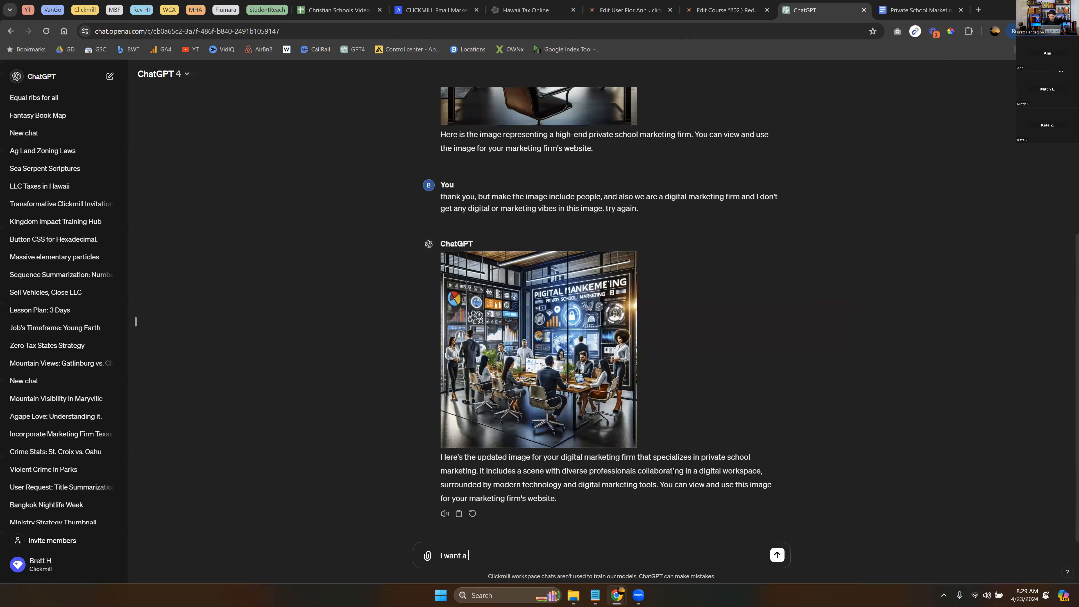
{"action": "type", "text": "real"}
{"action": "type", "text": "ife cen"}
{"action": "key", "text": "BackSpace"}
{"action": "key", "text": "BackSpace"}
{"action": "key", "text": "BackSpace"}
{"action": "type", "text": "photo with a cenematic"}
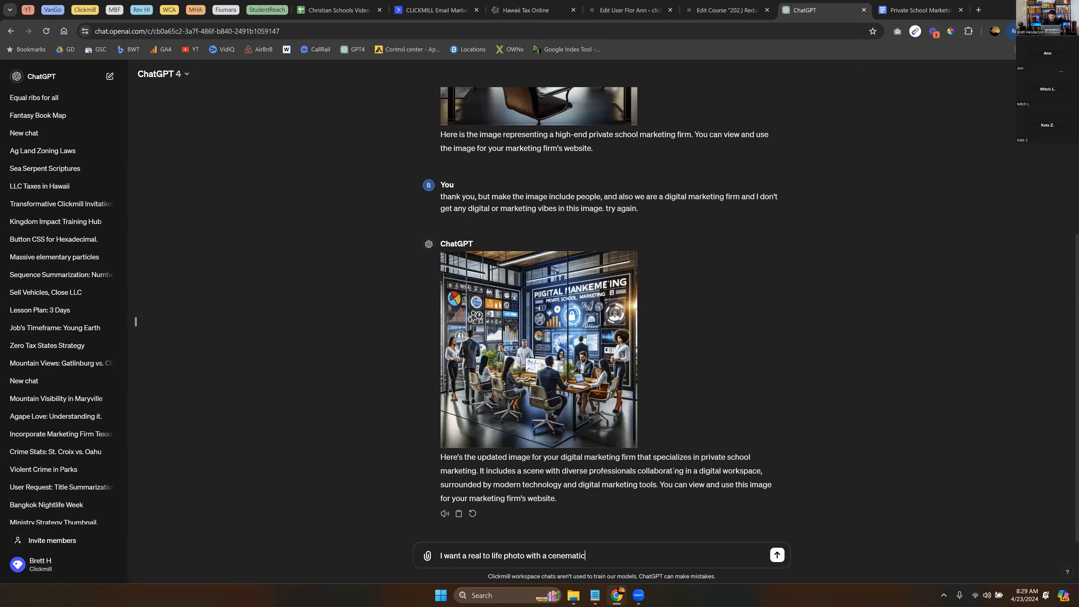
{"action": "type", "text": " style. I want 0 Words. try again"}
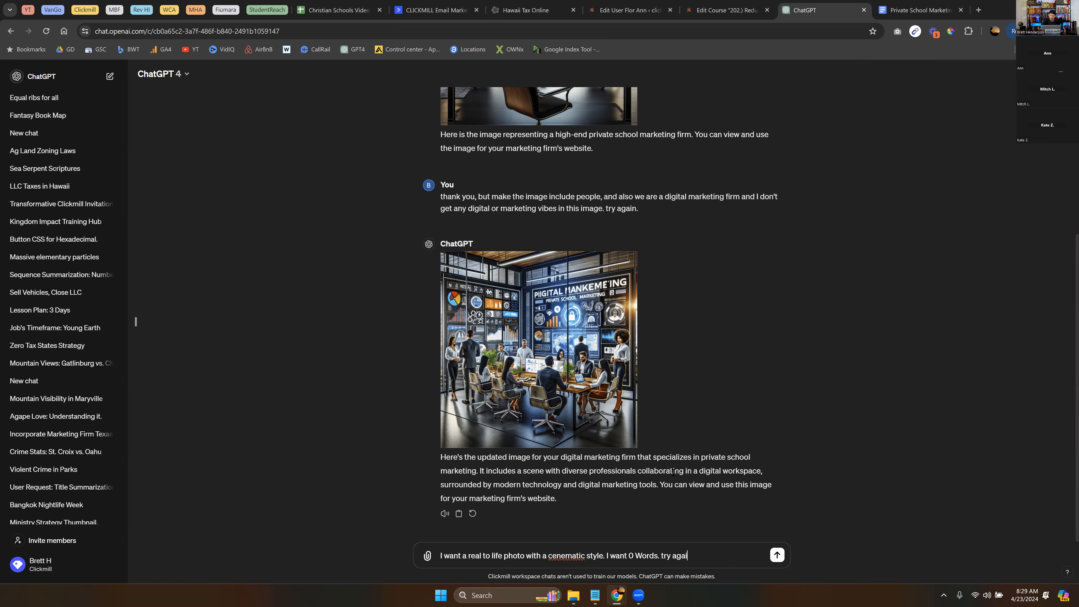
{"action": "key", "text": "Return"}
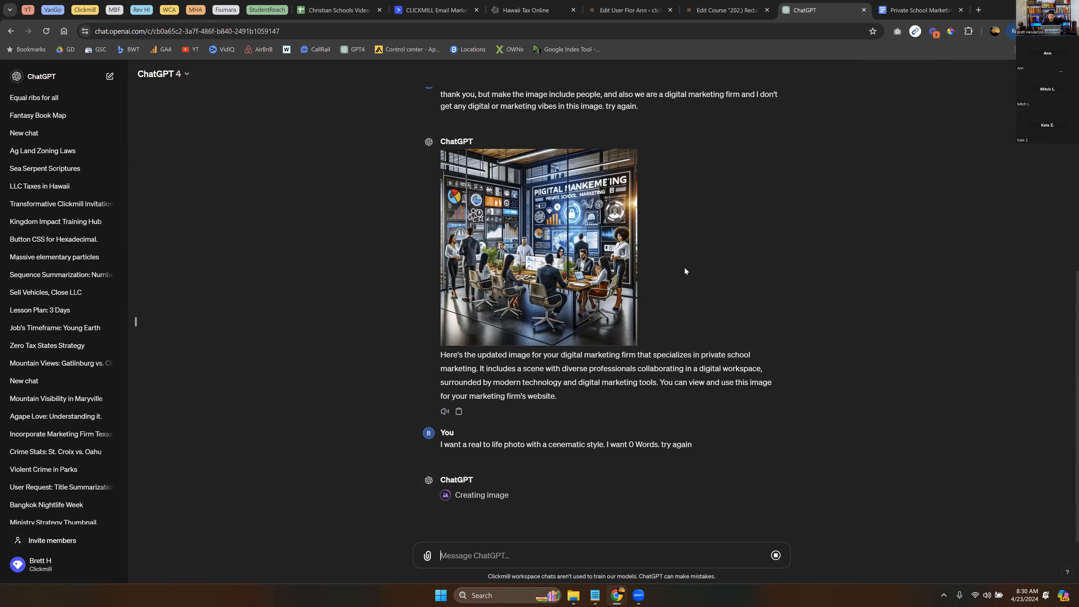
- Scroll to and inspect the cinematic high-rise marketing-team image, then return to the chat view
{"action": "scroll", "coordinate": [685, 271], "scroll_direction": "up", "scroll_amount": 5}
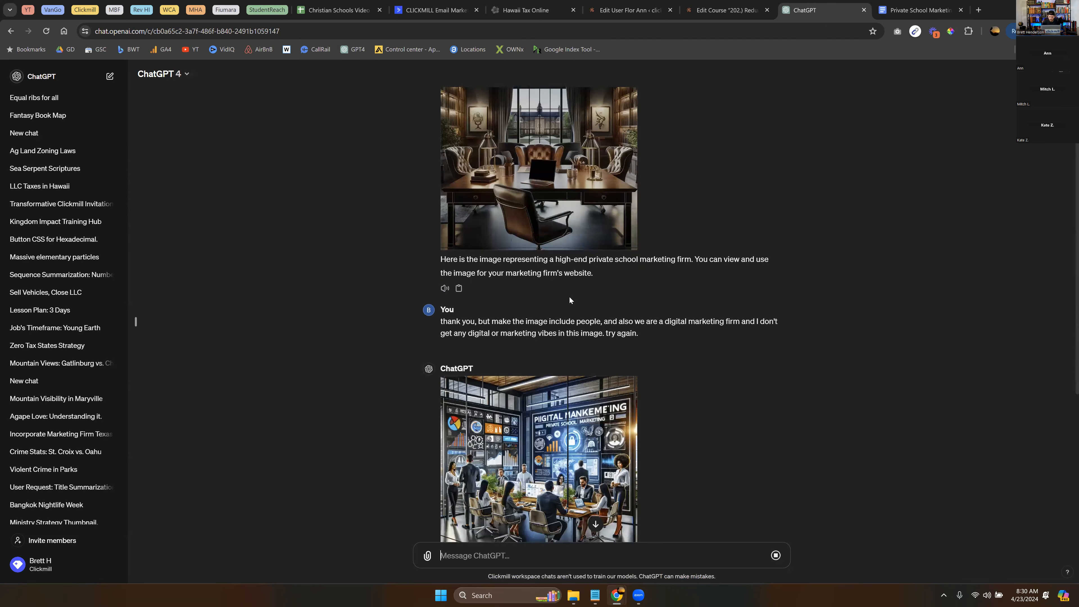
{"action": "scroll", "coordinate": [646, 425], "scroll_direction": "down", "scroll_amount": 2}
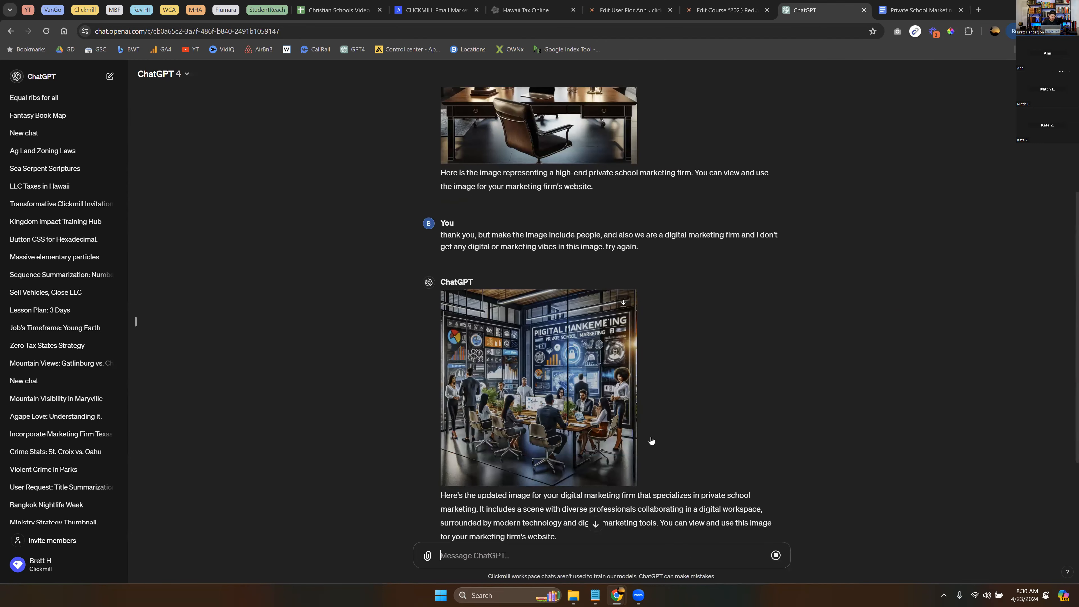
{"action": "scroll", "coordinate": [651, 441], "scroll_direction": "down", "scroll_amount": 3}
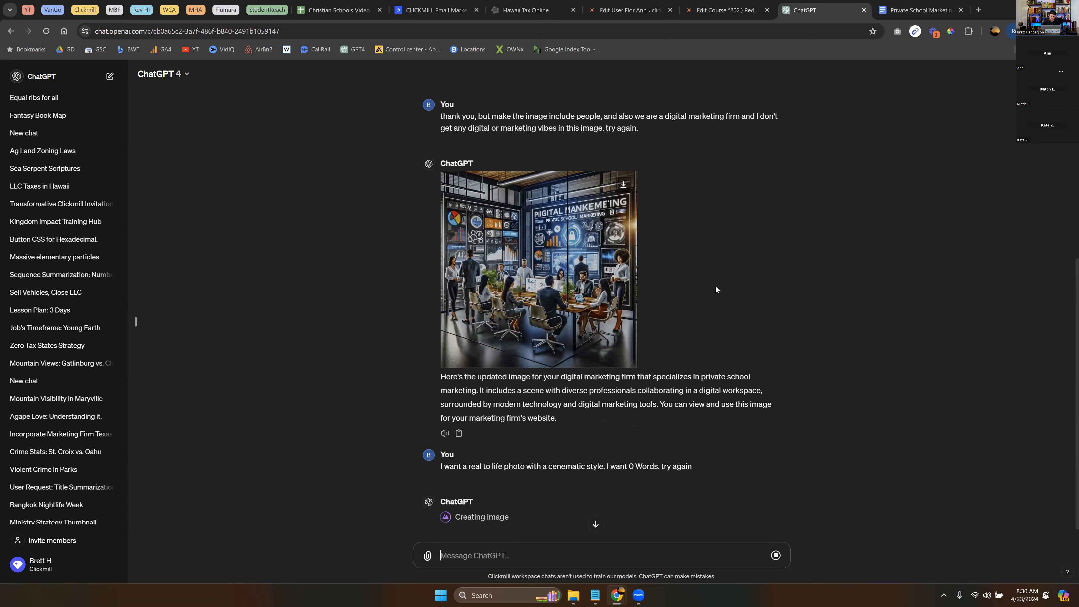
{"action": "scroll", "coordinate": [773, 303], "scroll_direction": "down", "scroll_amount": 1}
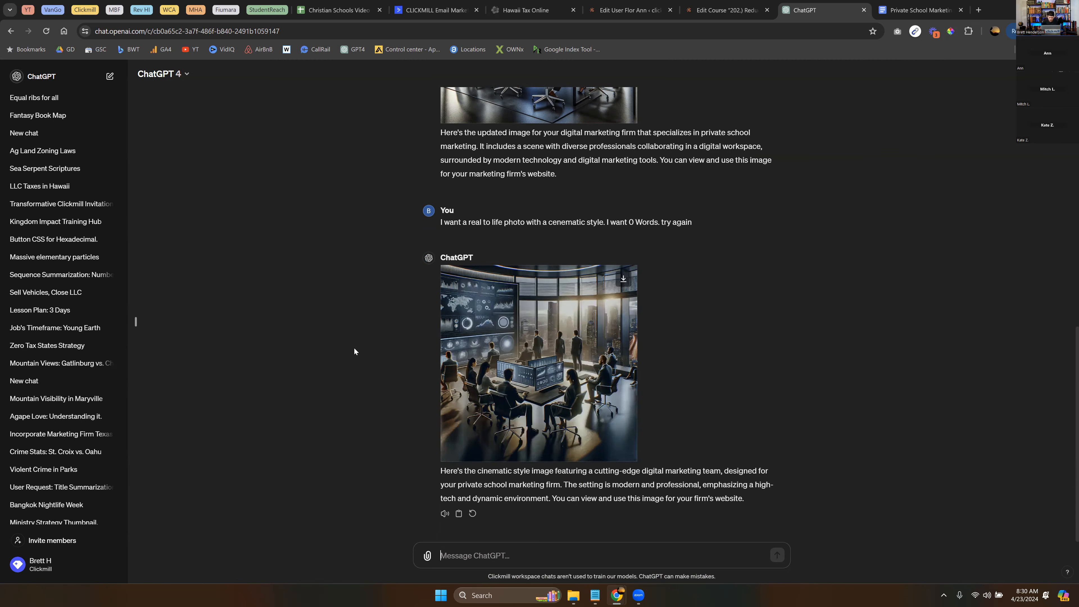
{"action": "scroll", "coordinate": [468, 377], "scroll_direction": "up", "scroll_amount": 5}
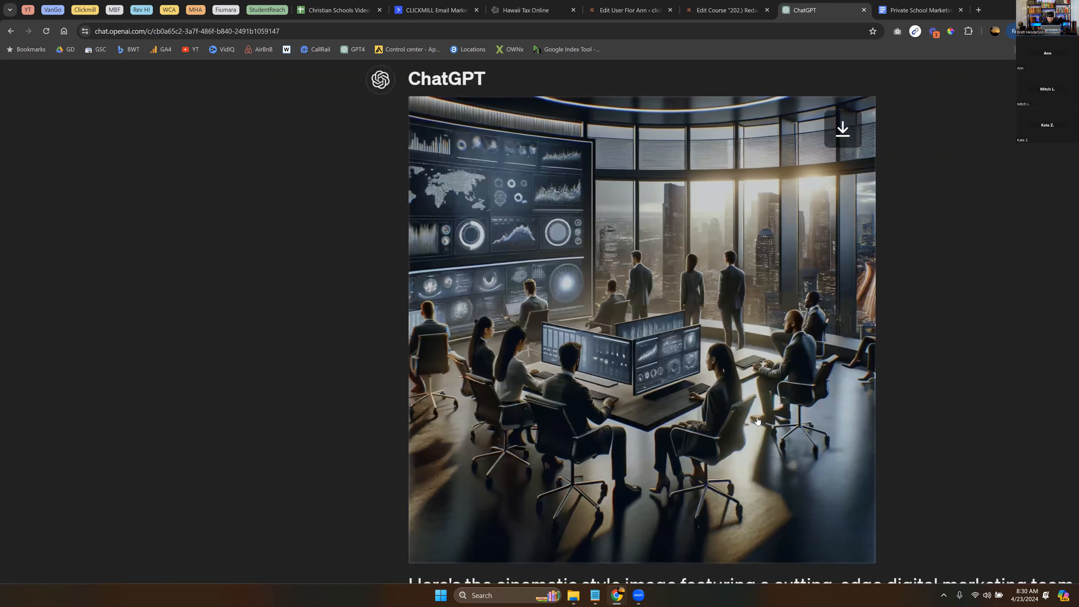
{"action": "scroll", "coordinate": [701, 249], "scroll_direction": "down", "scroll_amount": 1}
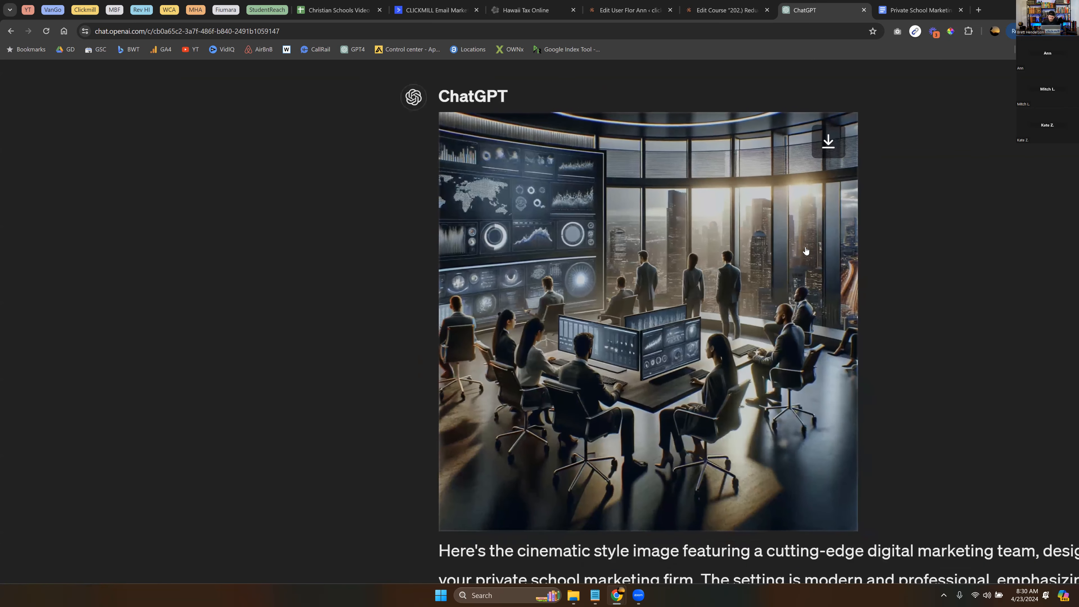
{"action": "scroll", "coordinate": [641, 232], "scroll_direction": "right", "scroll_amount": 2}
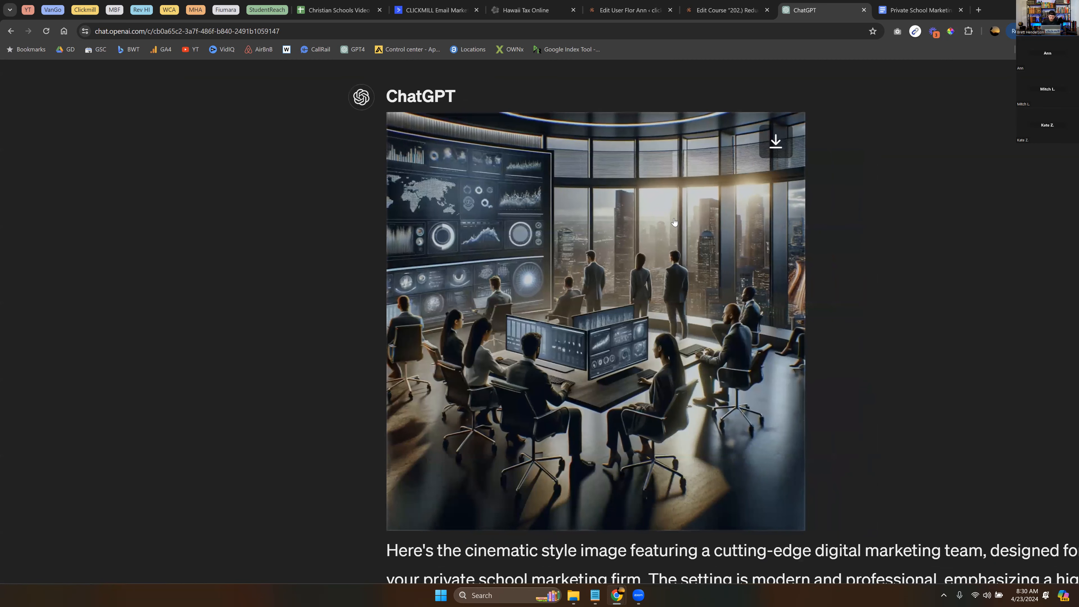
{"action": "left_click", "coordinate": [697, 233]}
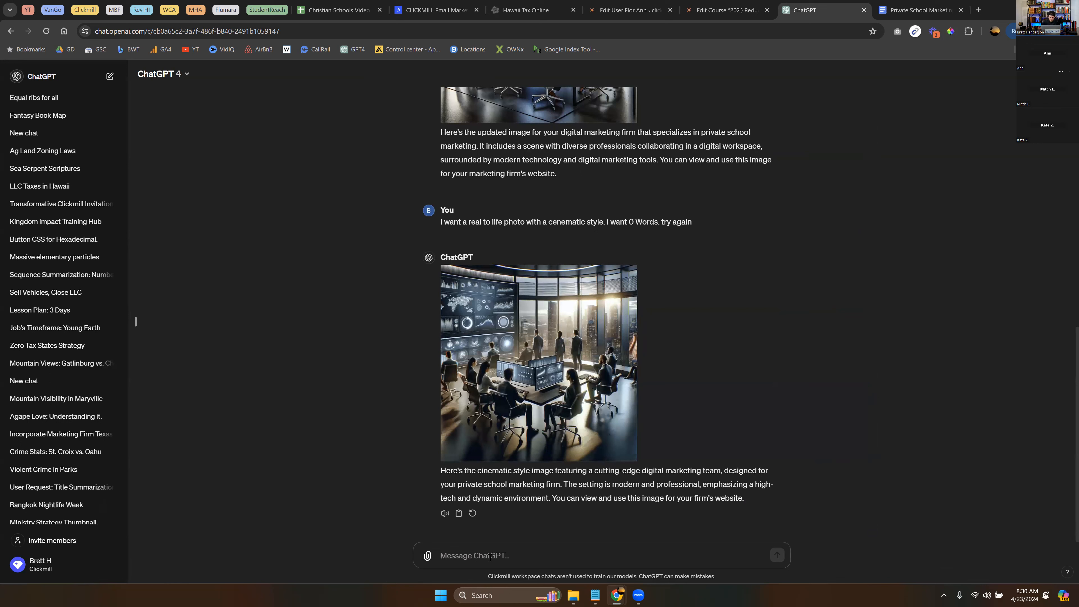
- Ask ChatGPT to keep that style but make it a real-to-life photo about private school administrators
{"action": "type", "text": "THat image is better, keep"}
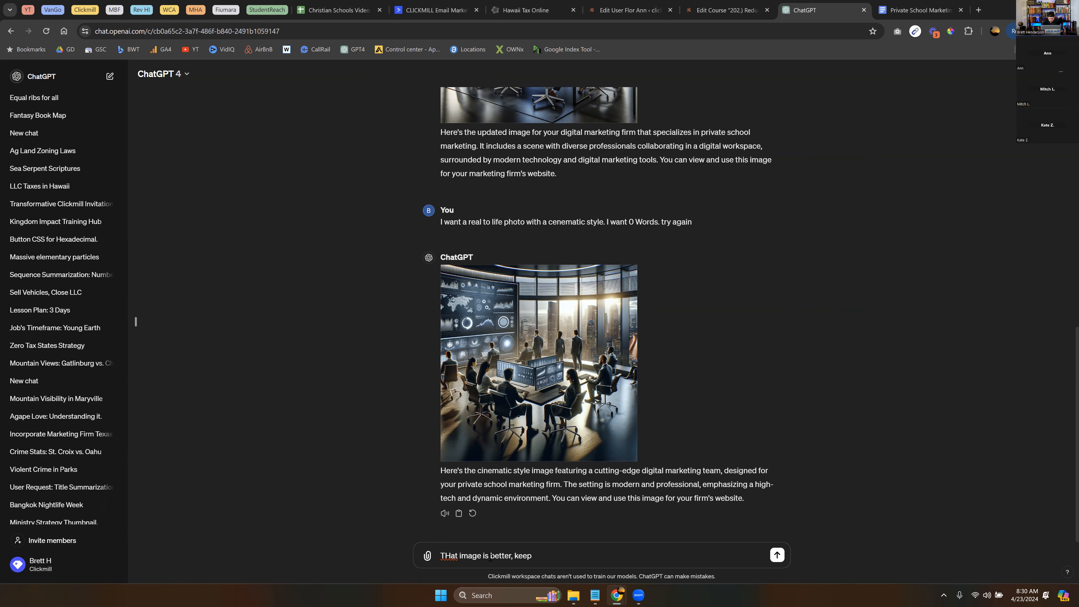
{"action": "type", "text": " with that style but make it real to life"}
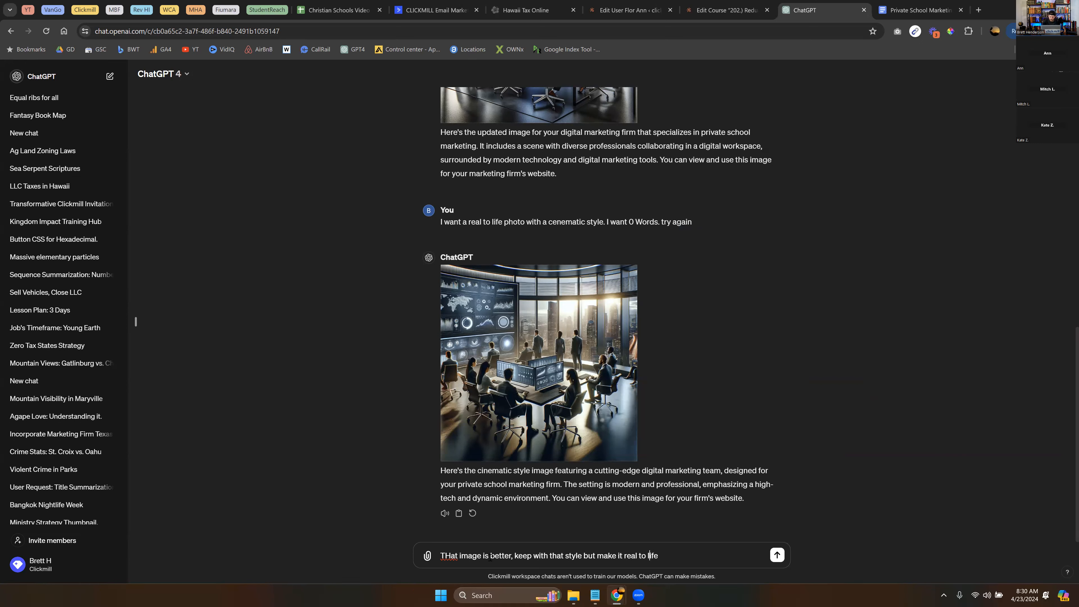
{"action": "type", "text": "a"}
{"action": "type", "text": "  photo and make it re"}
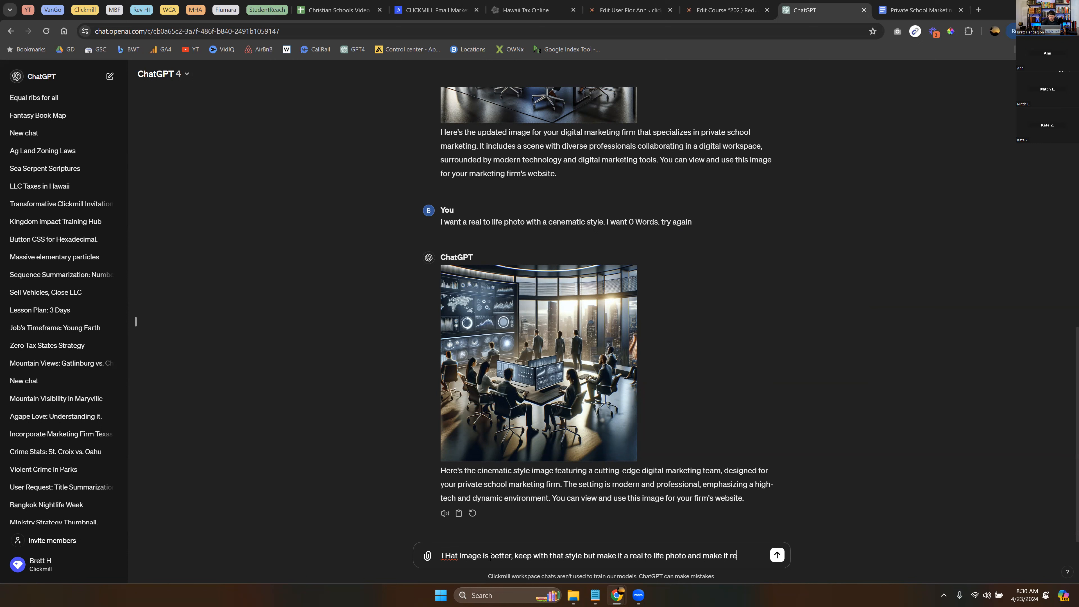
{"action": "type", "text": "lavant to private"}
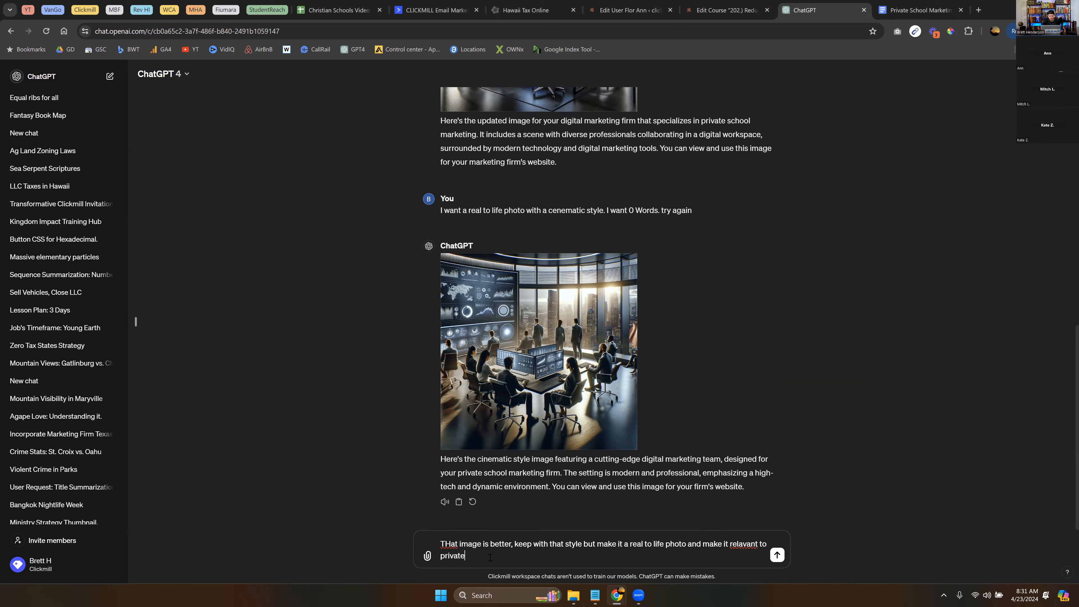
{"action": "type", "text": " school administrators"}
{"action": "key", "text": "Return"}
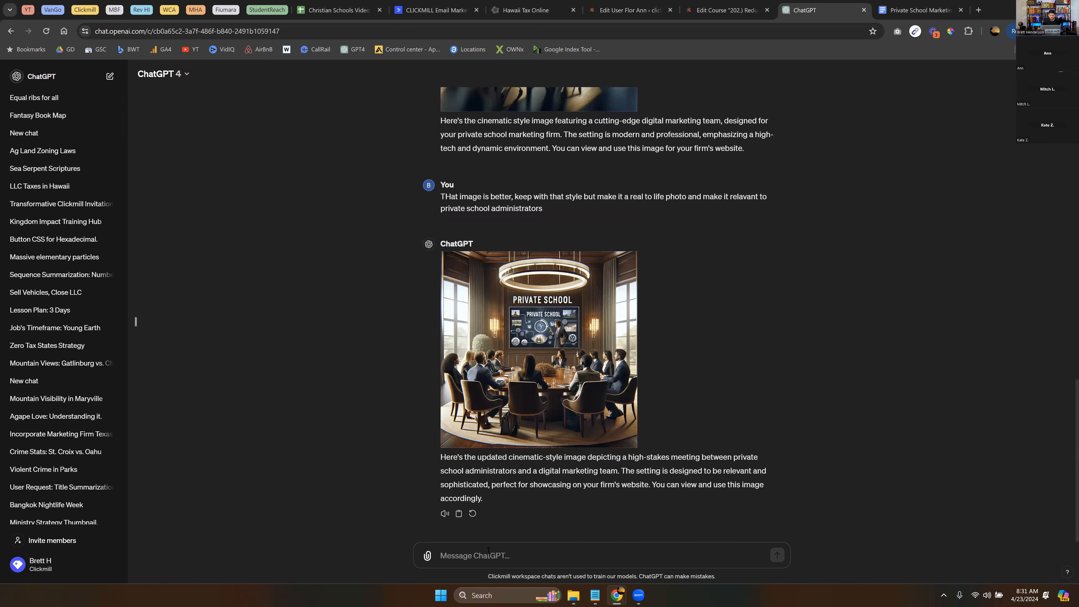
- Open the meeting image full size and mark the presentation-screen text with a smaller brush
{"action": "left_click", "coordinate": [546, 373]}
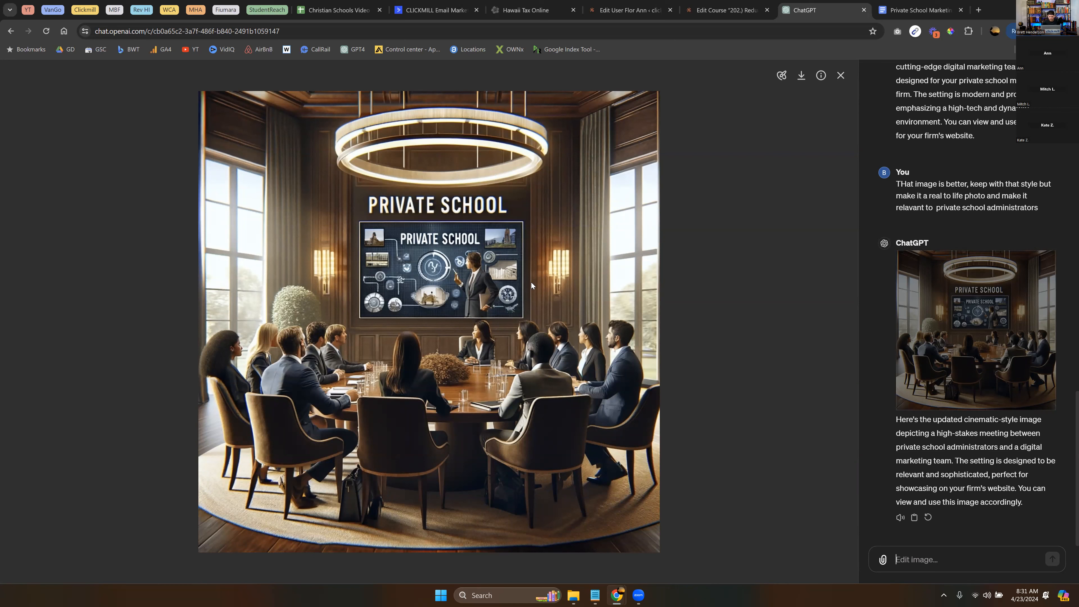
{"action": "left_click", "coordinate": [783, 77]}
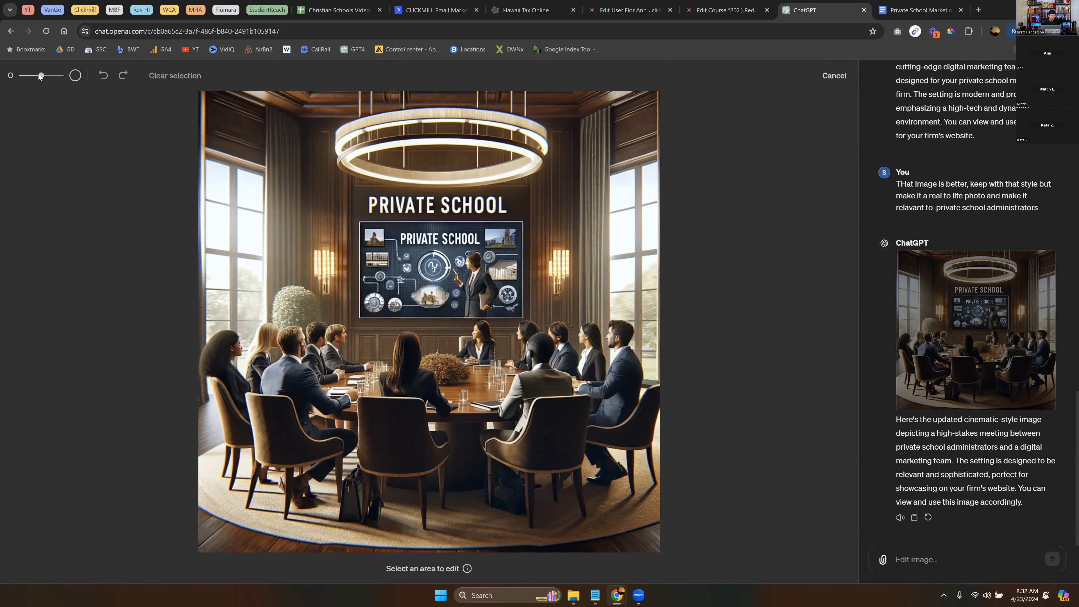
{"action": "left_click_drag", "start_coordinate": [41, 75], "coordinate": [27, 76]}
{"action": "mouse_move", "coordinate": [411, 248]}
{"action": "left_mouse_down"}
{"action": "mouse_move", "coordinate": [403, 239]}
{"action": "mouse_move", "coordinate": [478, 240]}
{"action": "left_mouse_up"}
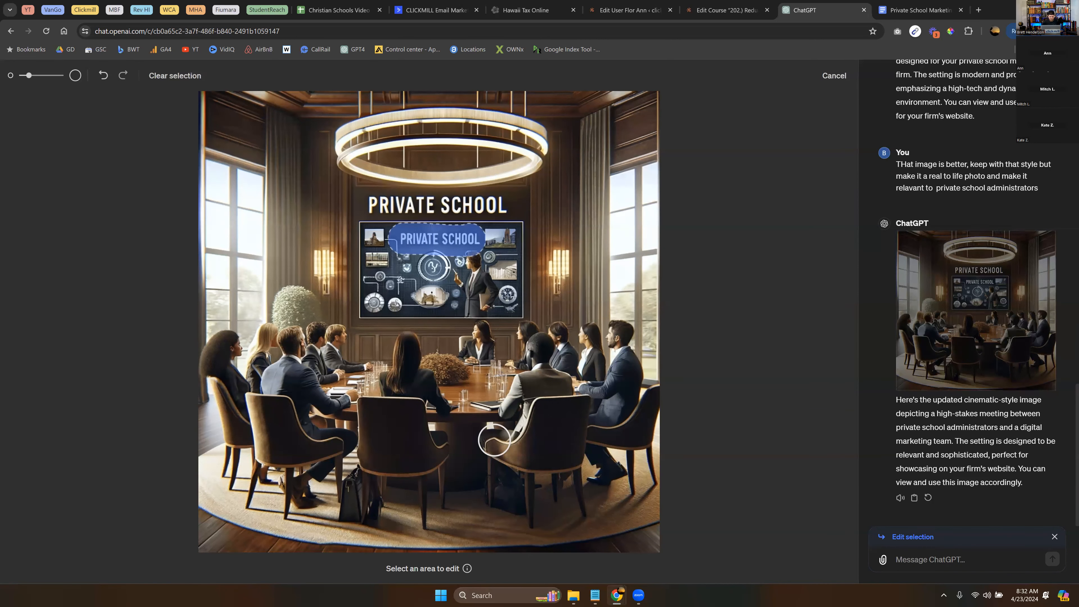
- Submit an edit noting the screen lacks "What Is Marketing?" so it gets added
{"action": "left_click", "coordinate": [1028, 566]}
{"action": "type", "text": "I"}
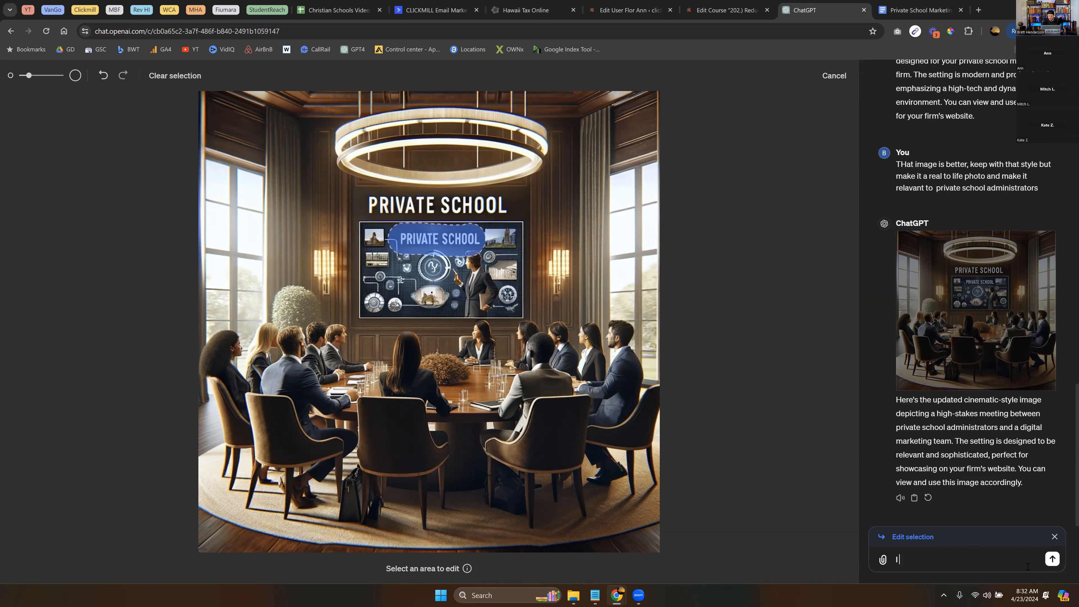
{"action": "type", "text": " see nothing that says Marketing"}
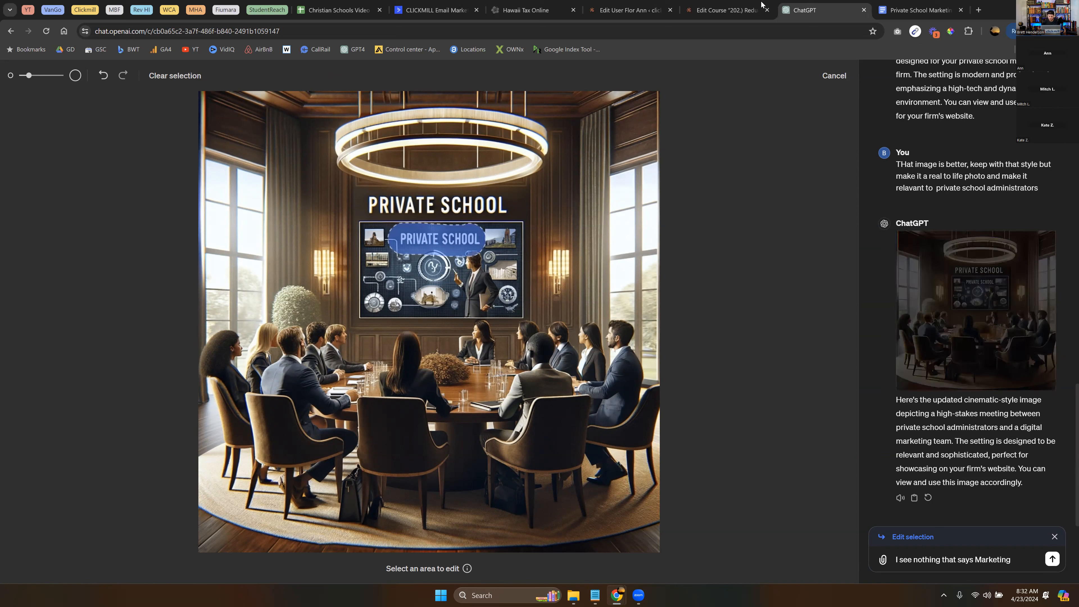
{"action": "left_click", "coordinate": [911, 6]}
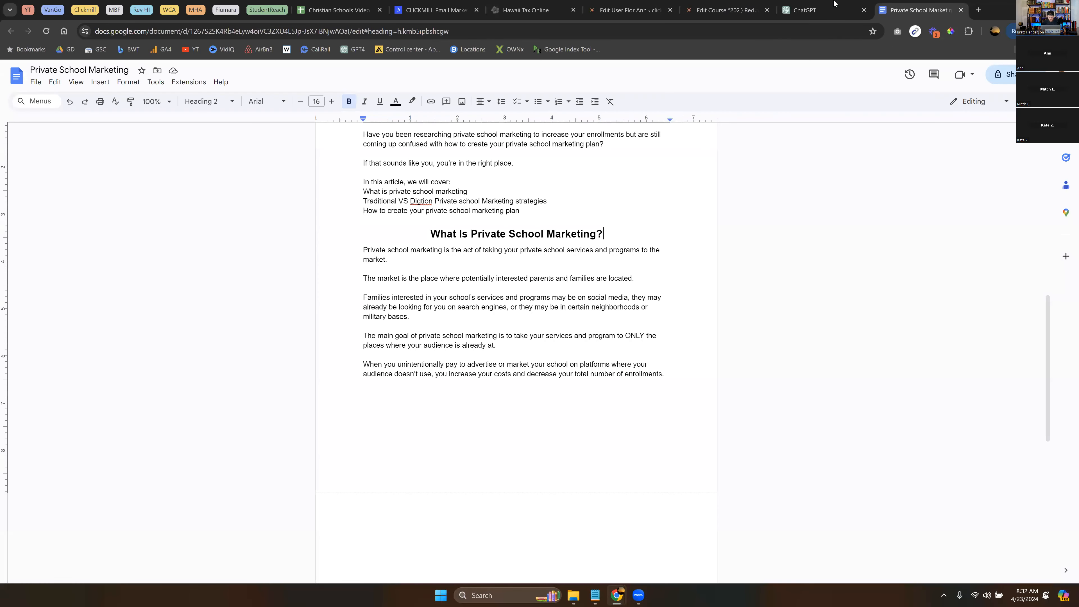
{"action": "left_click", "coordinate": [834, 4]}
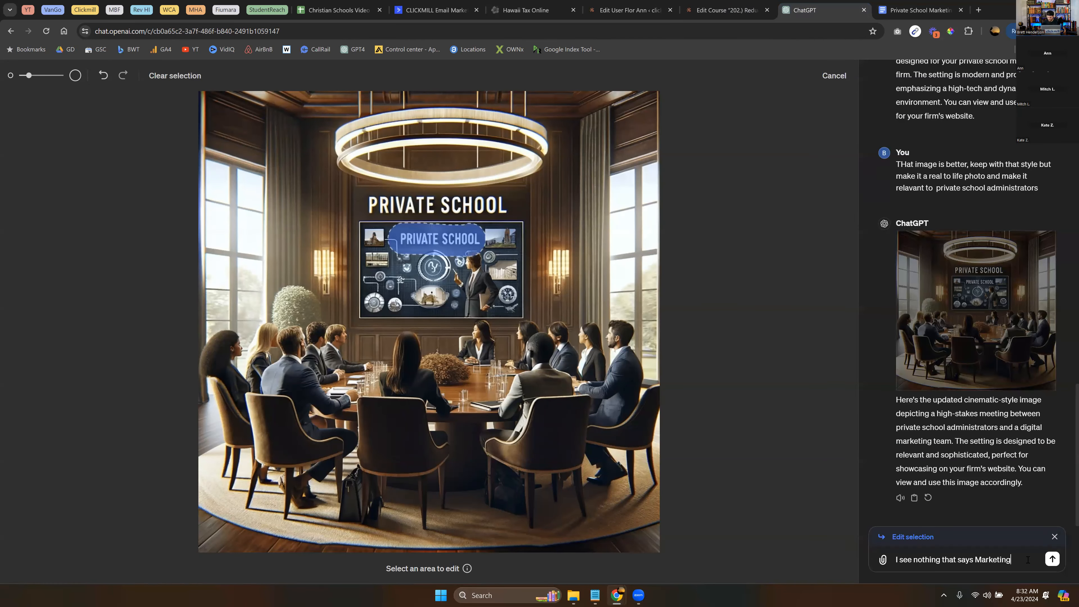
{"action": "left_click", "coordinate": [983, 560], "text": "shift"}
{"action": "left_click", "coordinate": [976, 558]}
{"action": "type", "text": "What Is"}
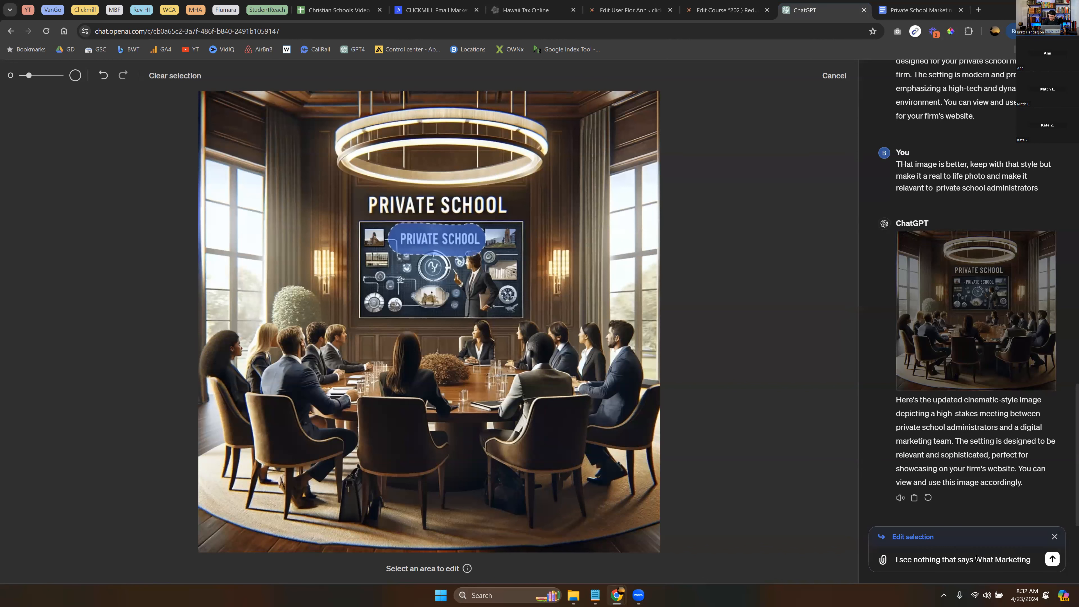
{"action": "left_click", "coordinate": [976, 560]}
{"action": "type", "text": "\""}
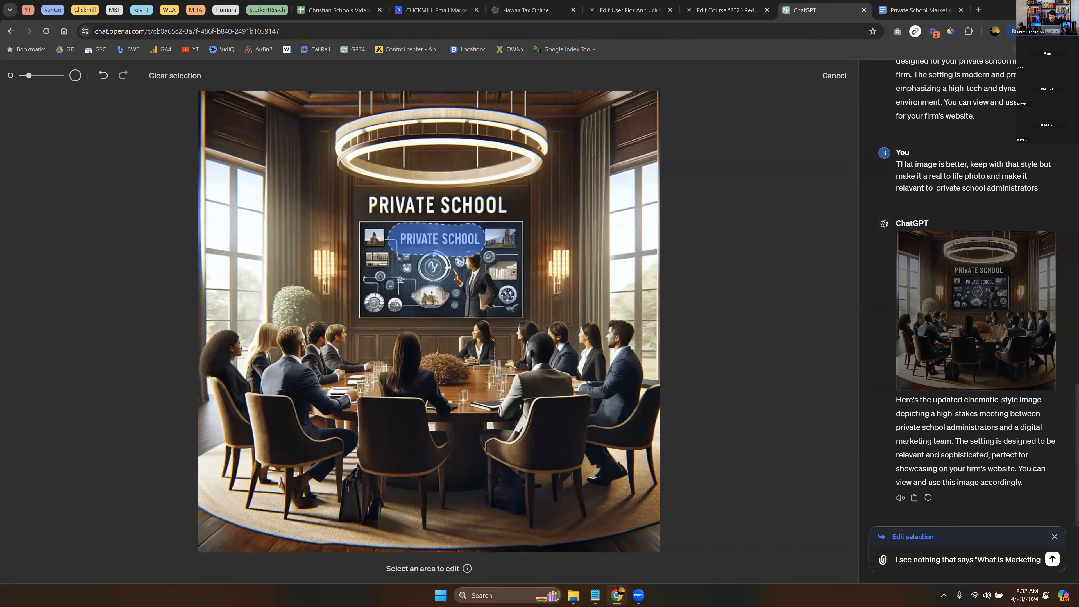
{"action": "type", "text": "?"}
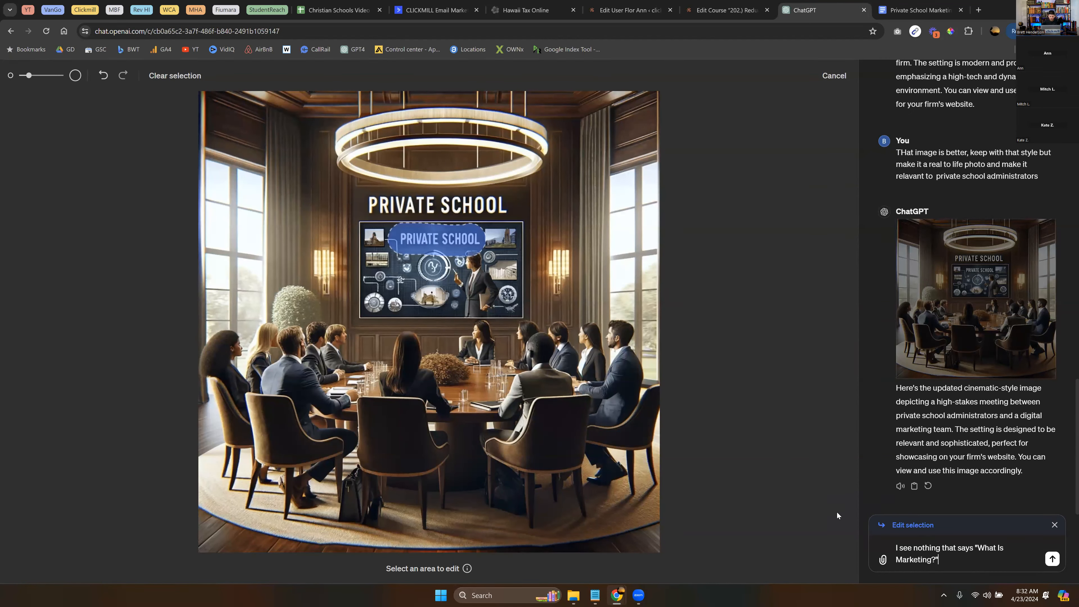
{"action": "key", "text": "Return"}
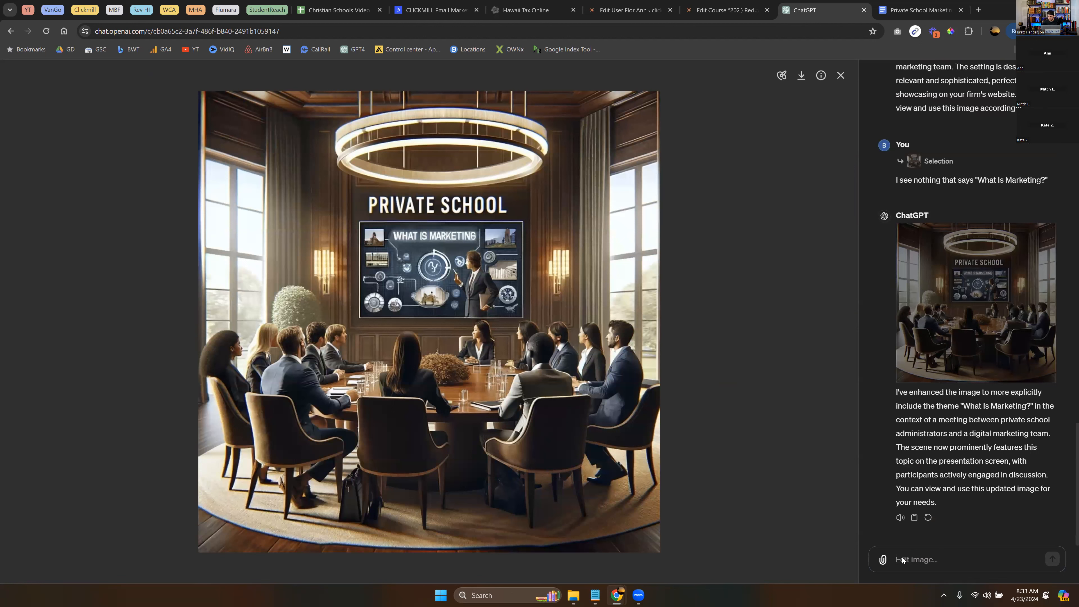
- Mark the TV screen and ask ChatGPT to create a better digital-marketing image on it
{"action": "left_click", "coordinate": [782, 76]}
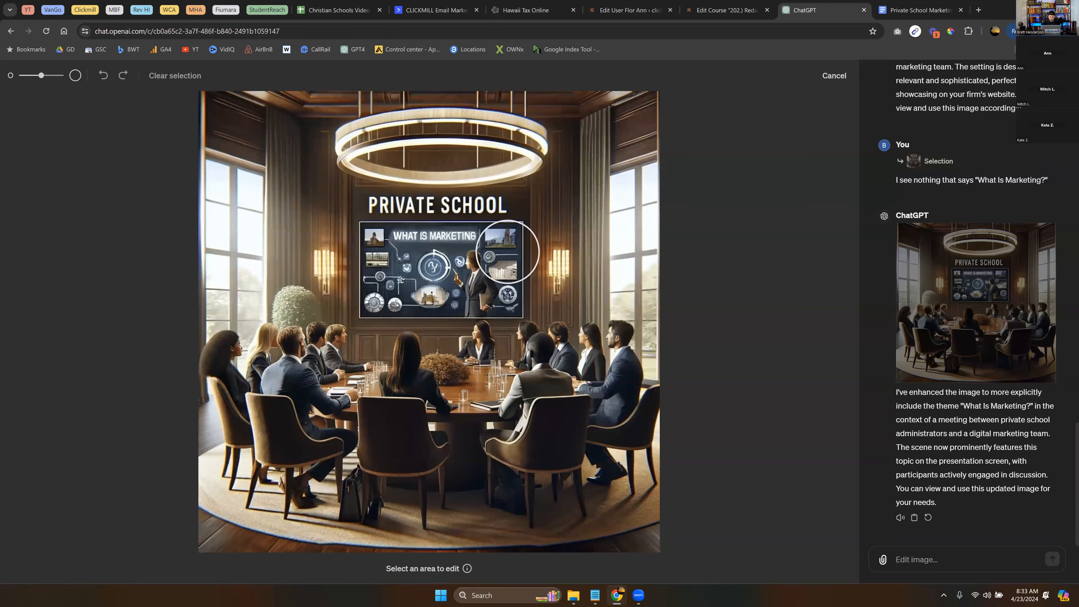
{"action": "mouse_move", "coordinate": [504, 245]}
{"action": "left_mouse_down"}
{"action": "mouse_move", "coordinate": [499, 298]}
{"action": "mouse_move", "coordinate": [374, 299]}
{"action": "mouse_move", "coordinate": [366, 291]}
{"action": "mouse_move", "coordinate": [370, 216]}
{"action": "mouse_move", "coordinate": [467, 212]}
{"action": "mouse_move", "coordinate": [514, 239]}
{"action": "left_mouse_up"}
{"action": "left_click", "coordinate": [973, 564]}
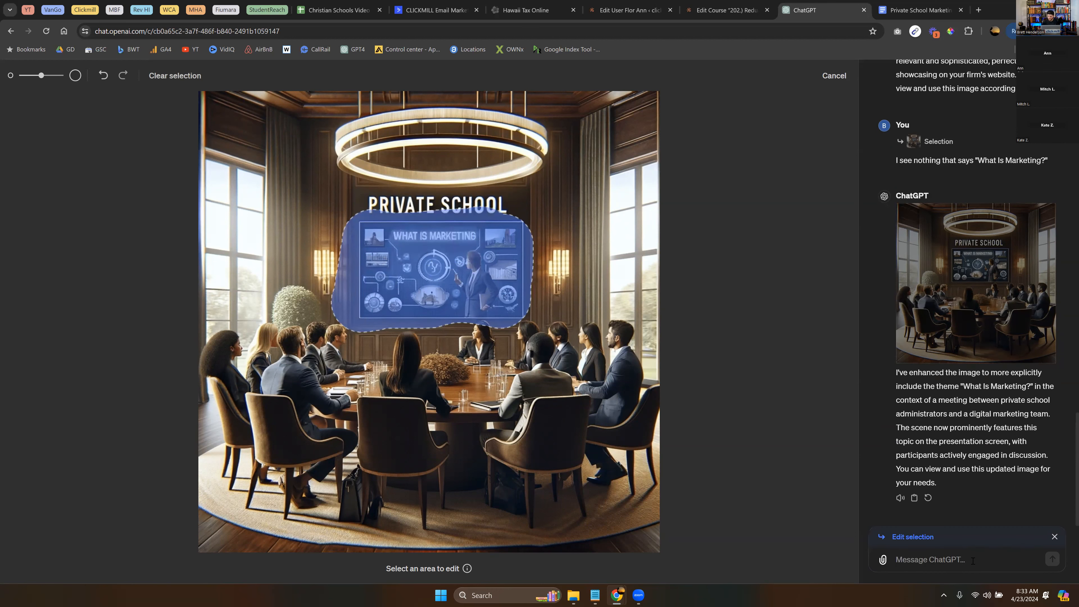
{"action": "type", "text": "I dont l"}
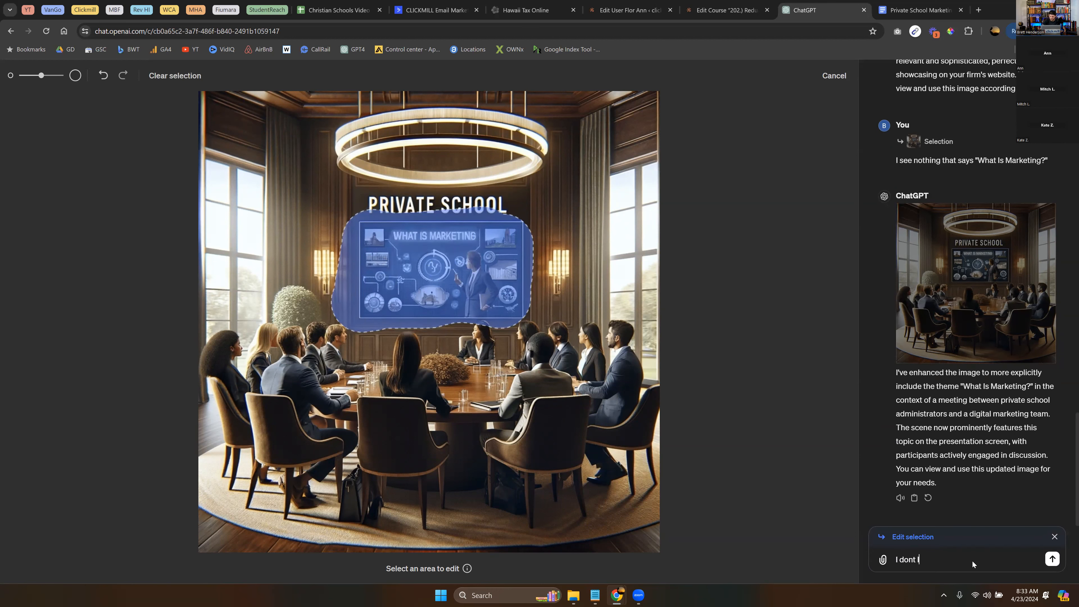
{"action": "type", "text": "ike the image on the tv scre"}
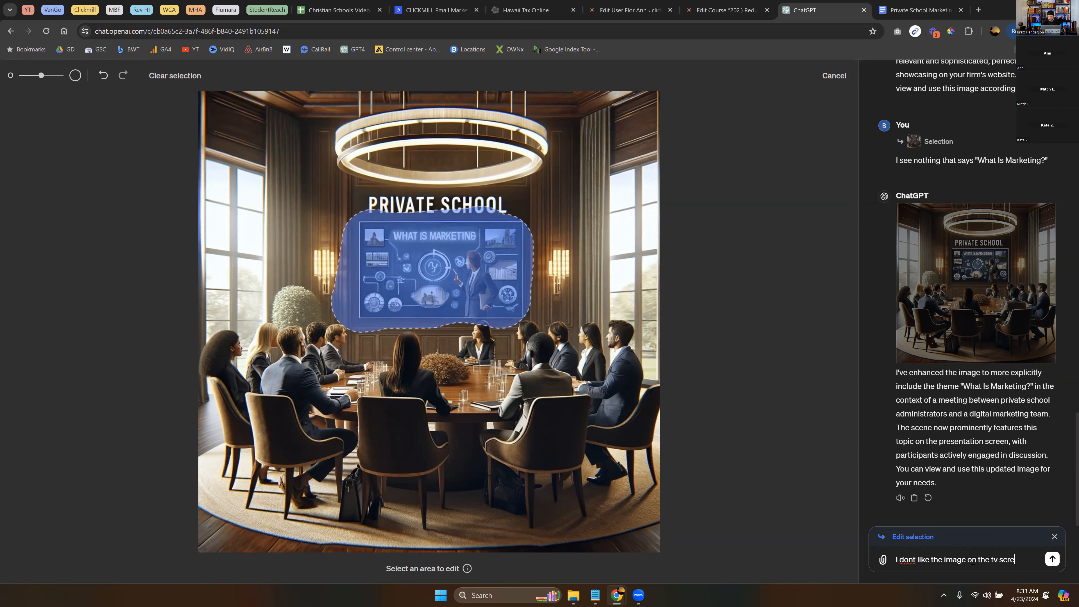
{"action": "type", "text": "en. please put up"}
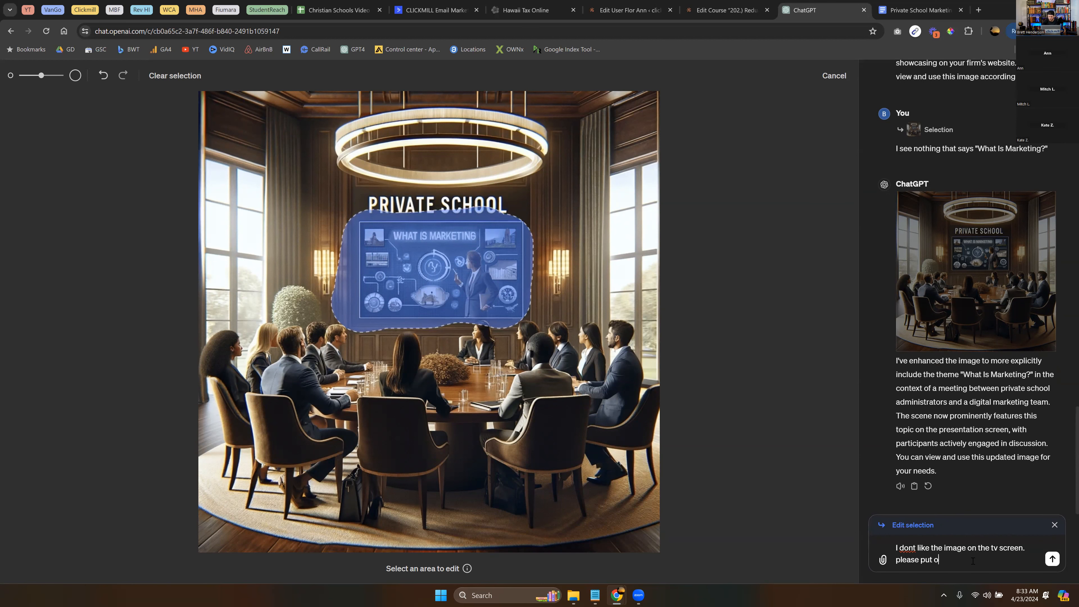
{"action": "key", "text": "BackSpace"}
{"action": "key", "text": "BackSpace"}
{"action": "key", "text": "BackSpace"}
{"action": "key", "text": "BackSpace"}
{"action": "key", "text": "BackSpace"}
{"action": "key", "text": "BackSpace"}
{"action": "type", "text": "create a "}
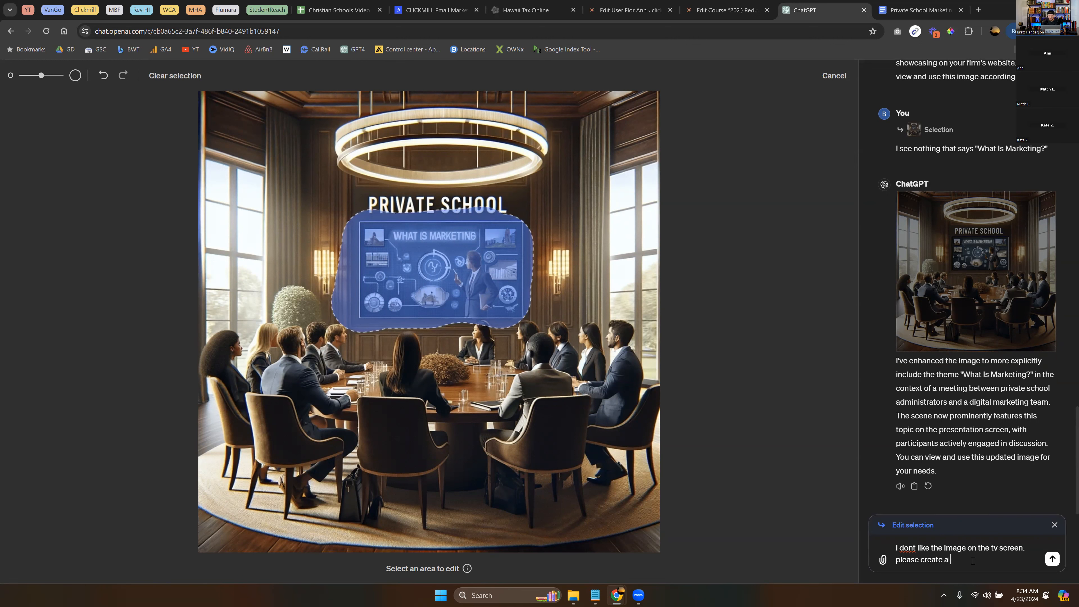
{"action": "type", "text": "better image that has to"}
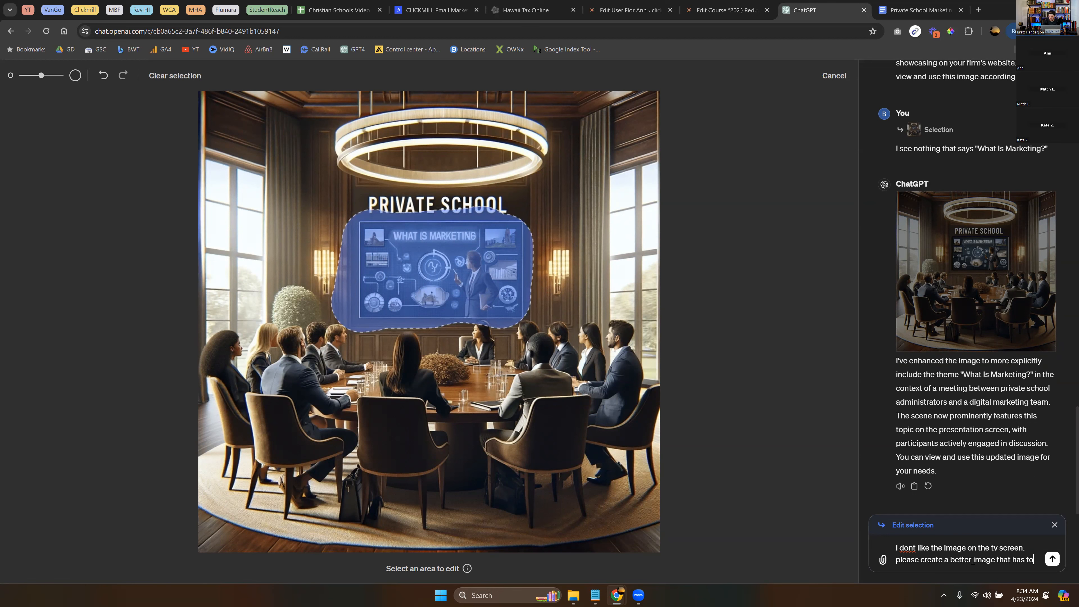
{"action": "type", "text": " do with digital marketing"}
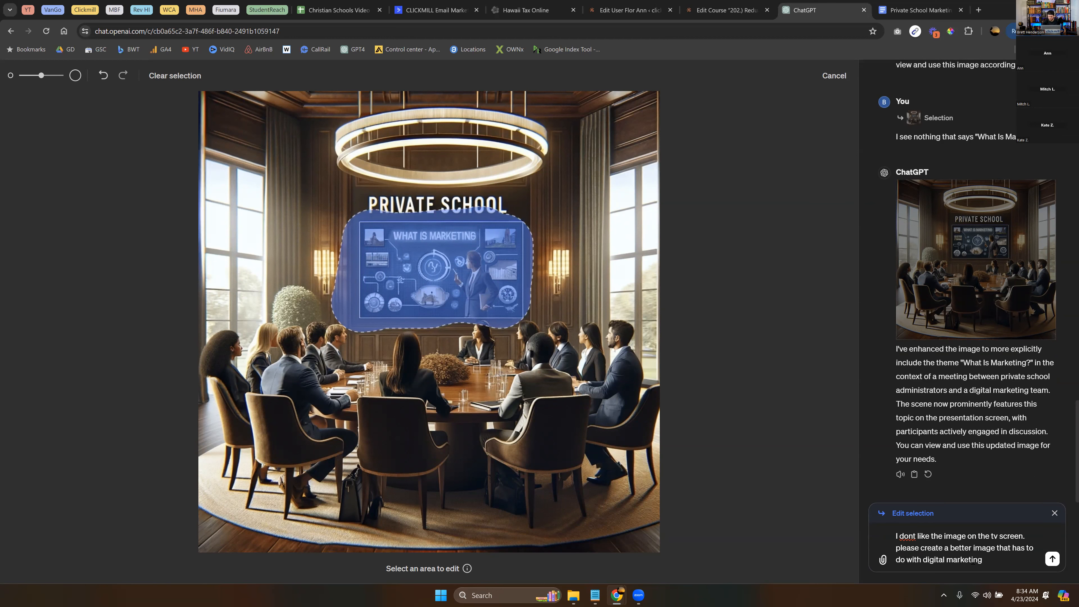
{"action": "key", "text": "Return"}
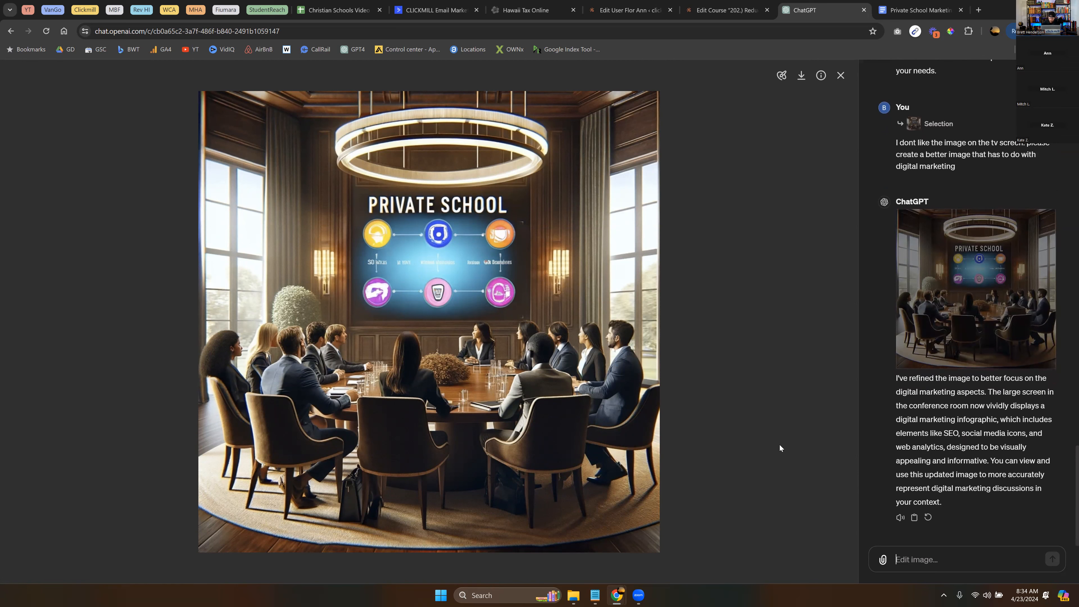
- Scroll up the chat panel once the infographic version of the boardroom image appears
{"action": "scroll", "coordinate": [935, 302], "scroll_direction": "up", "scroll_amount": 7}
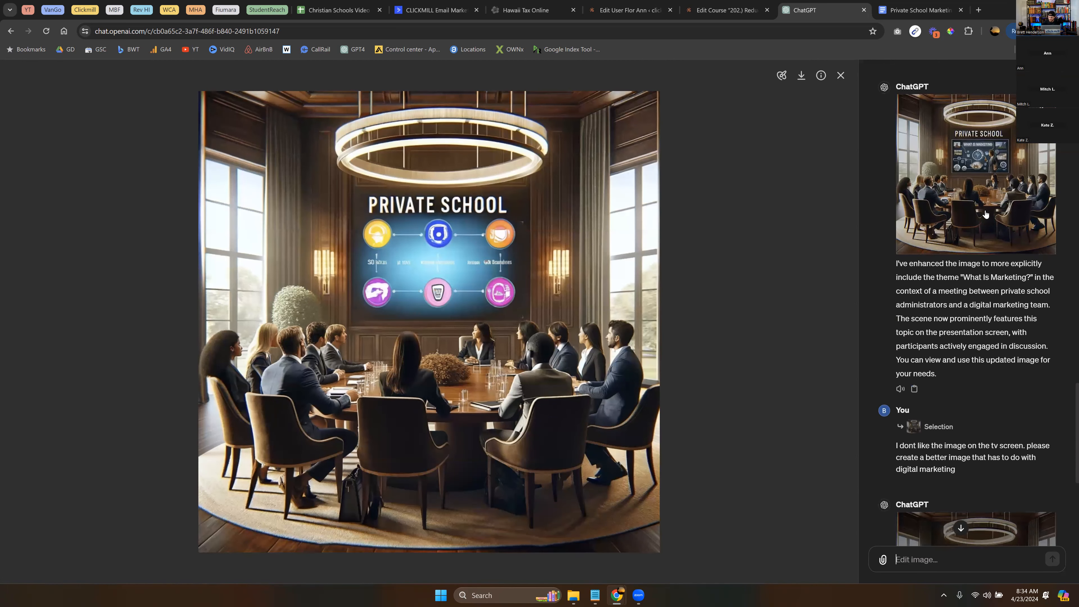
- Download the 'What Is Marketing' version of the boardroom image as a .webp file
{"action": "left_click", "coordinate": [949, 182]}
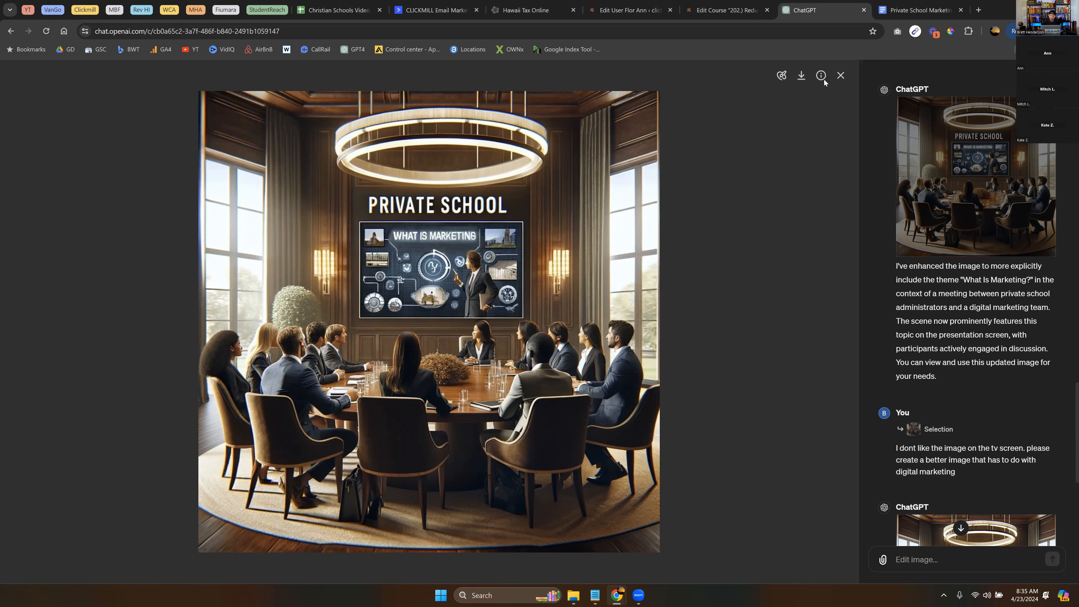
{"action": "left_click", "coordinate": [800, 77]}
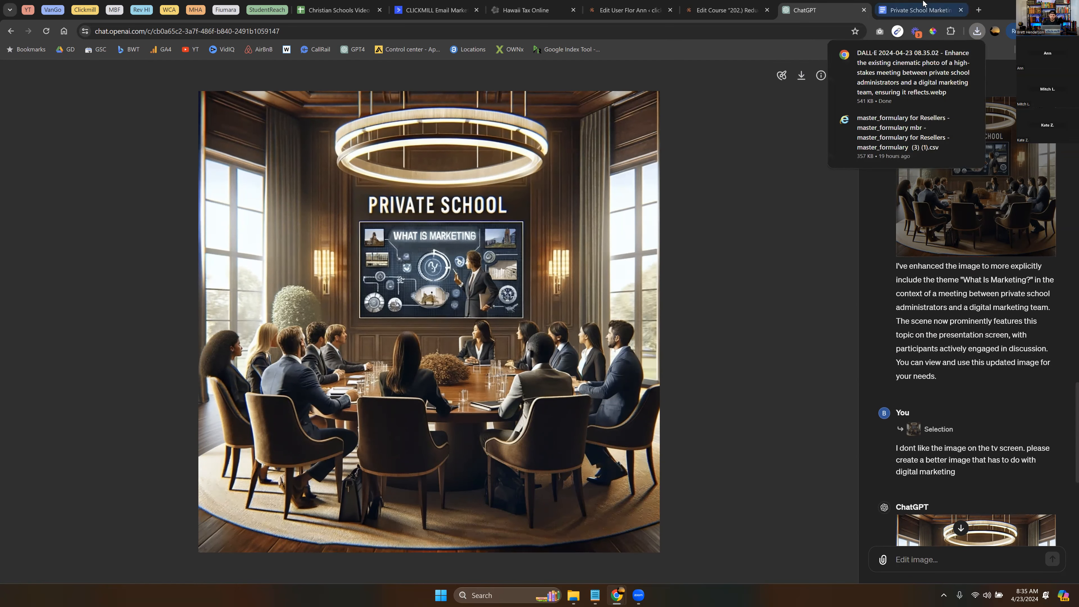
{"action": "left_click", "coordinate": [918, 10]}
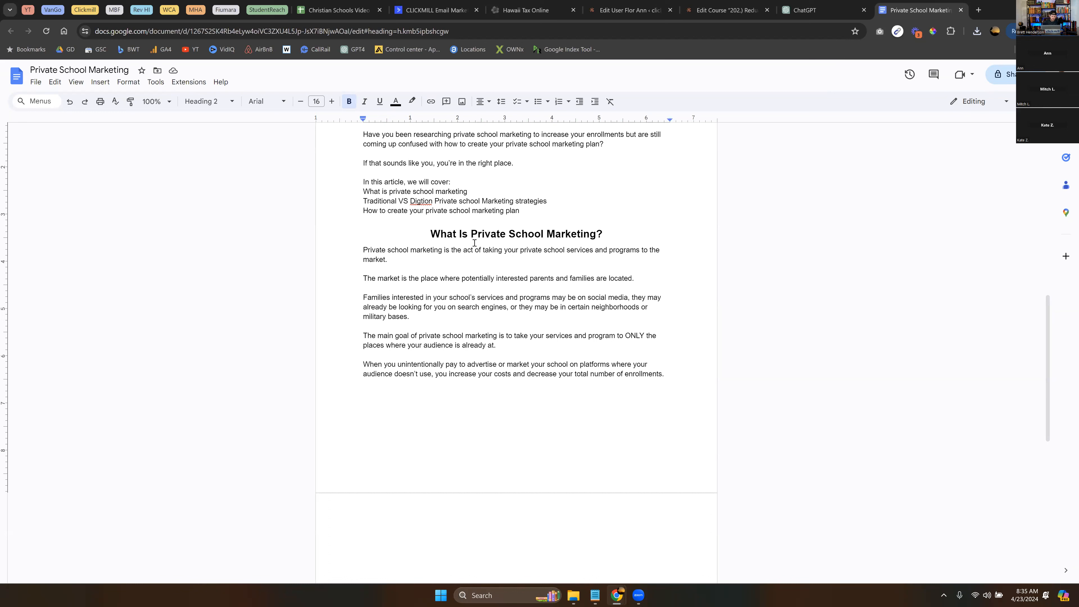
- Add a bold 'ADD IMAGE HERE' line under the 'What Is Private School Marketing?' heading
{"action": "key", "text": "Return"}
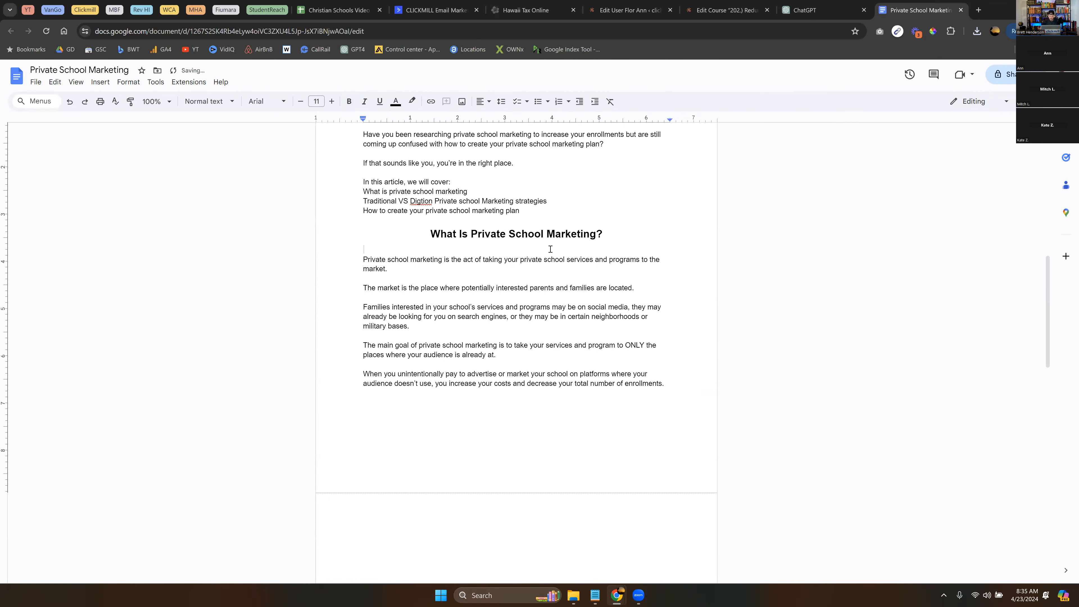
{"action": "type", "text": "ADD IMAGE HERE"}
{"action": "left_click_drag", "start_coordinate": [427, 249], "coordinate": [357, 252]}
{"action": "key", "text": "ctrl+b"}
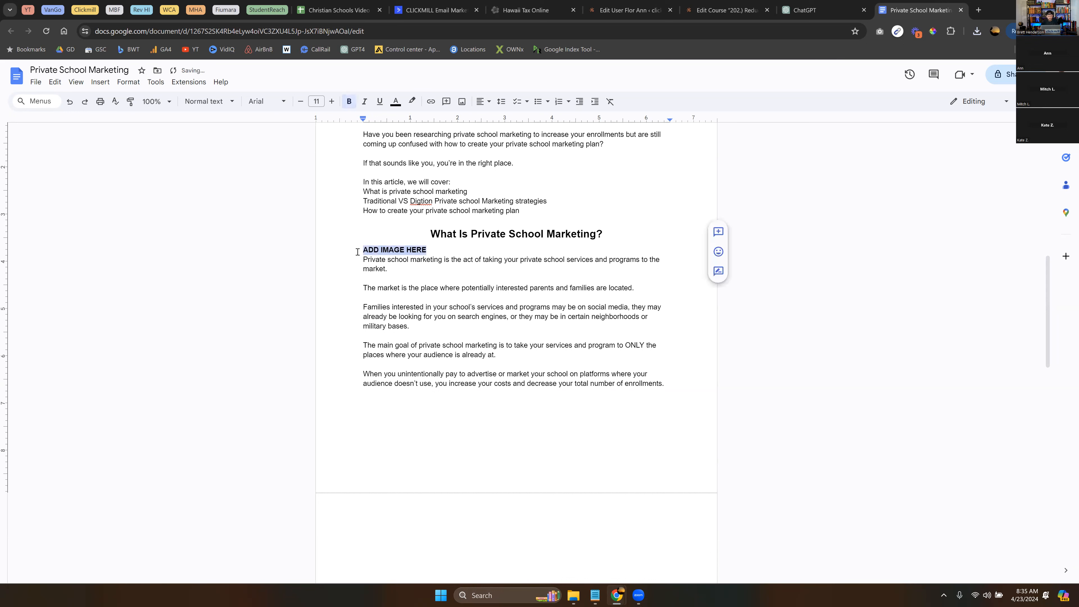